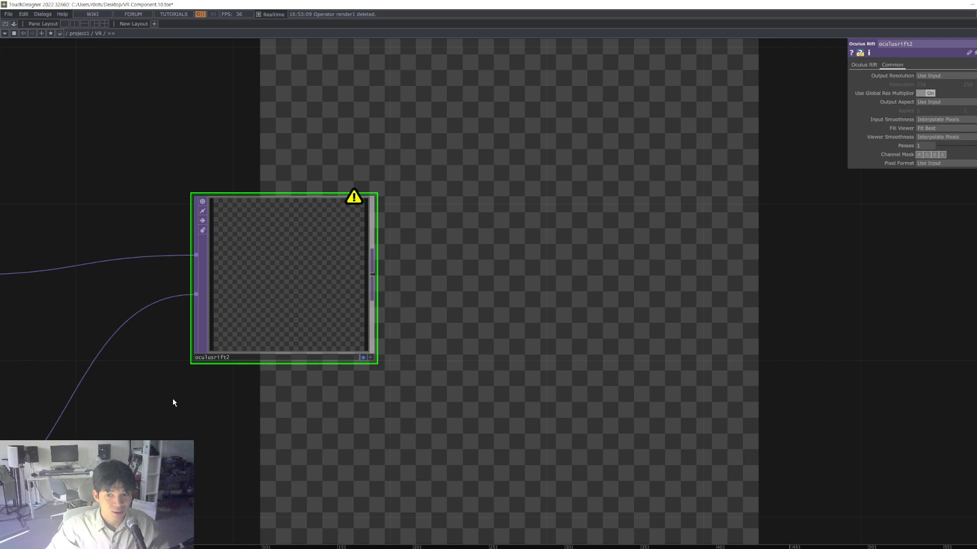
left_click_drag(150, 421, 216, 402)
left_click_drag(264, 459, 408, 395)
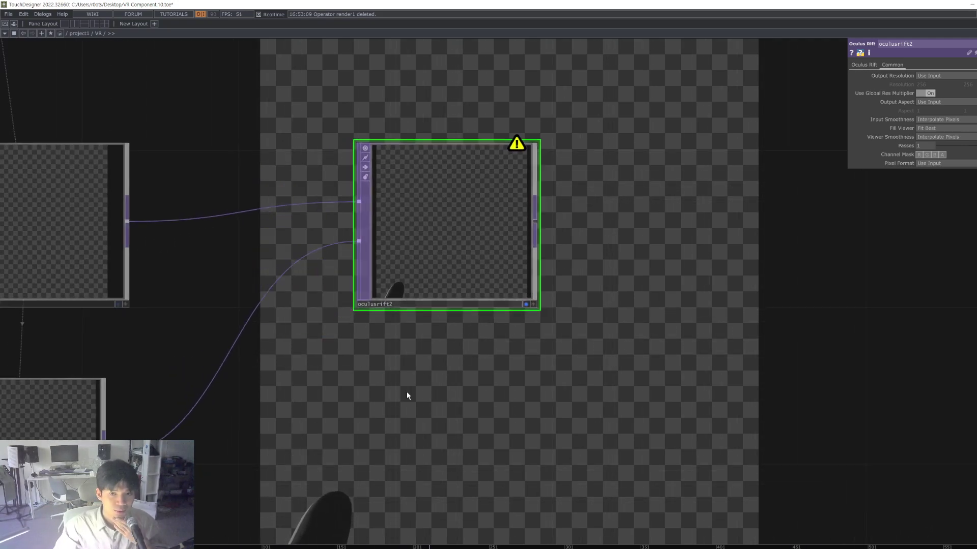
scroll(408, 395, "down", 3)
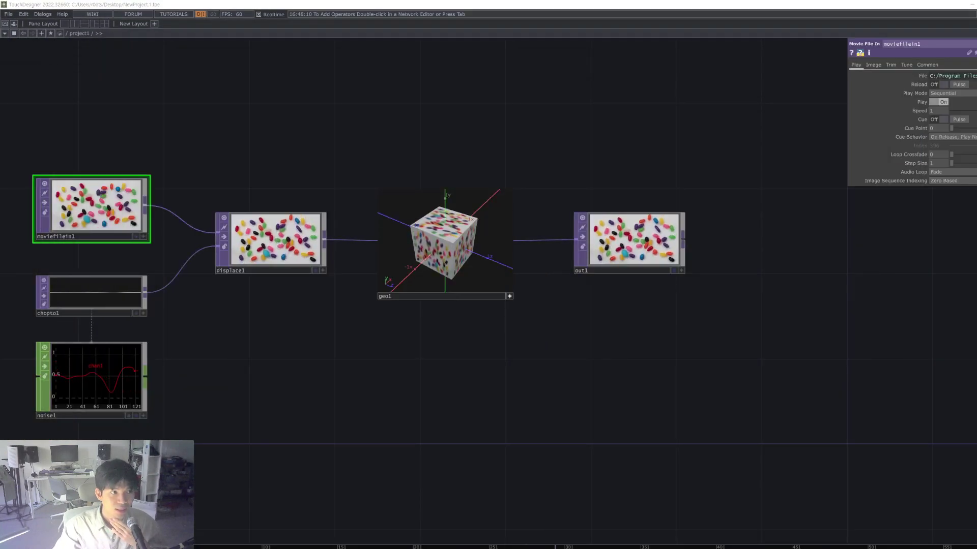
Delete all the default operators from the project1 network
scroll(349, 132, "down", 5)
right_click_drag(181, 121, 505, 317)
right_click(506, 316)
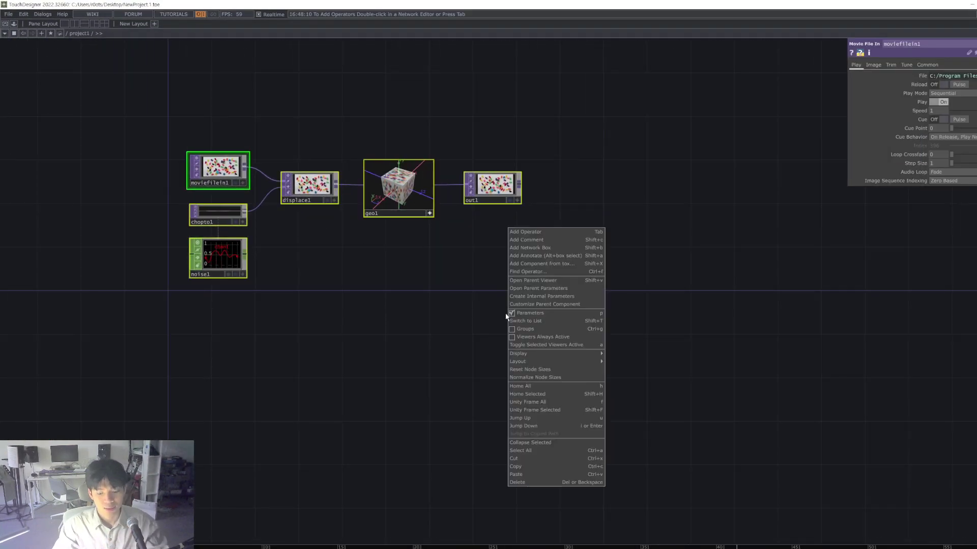
key("Delete")
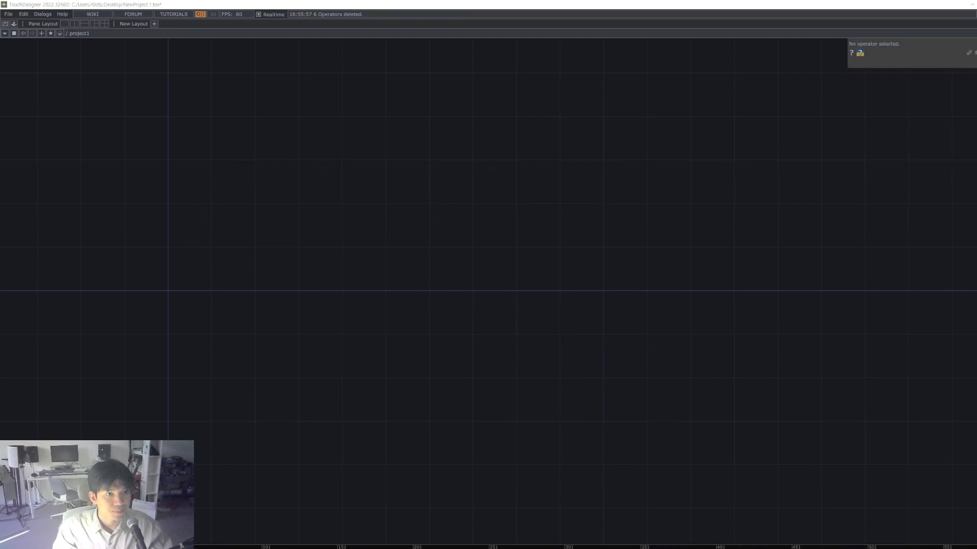
Add a Base component to the empty project1 network
left_click_drag(190, 240, 267, 248)
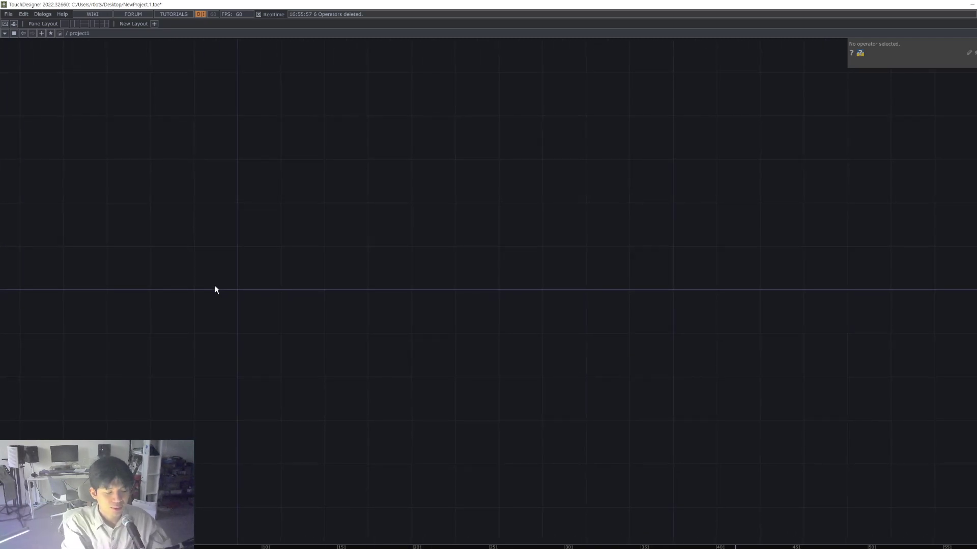
scroll(349, 237, "down", 2)
mouse_move(333, 260)
left_mouse_down()
mouse_move(261, 325)
mouse_move(261, 369)
left_mouse_up()
left_click_drag(399, 236, 281, 272)
right_click(141, 287)
left_click(48, 307)
key("Tab")
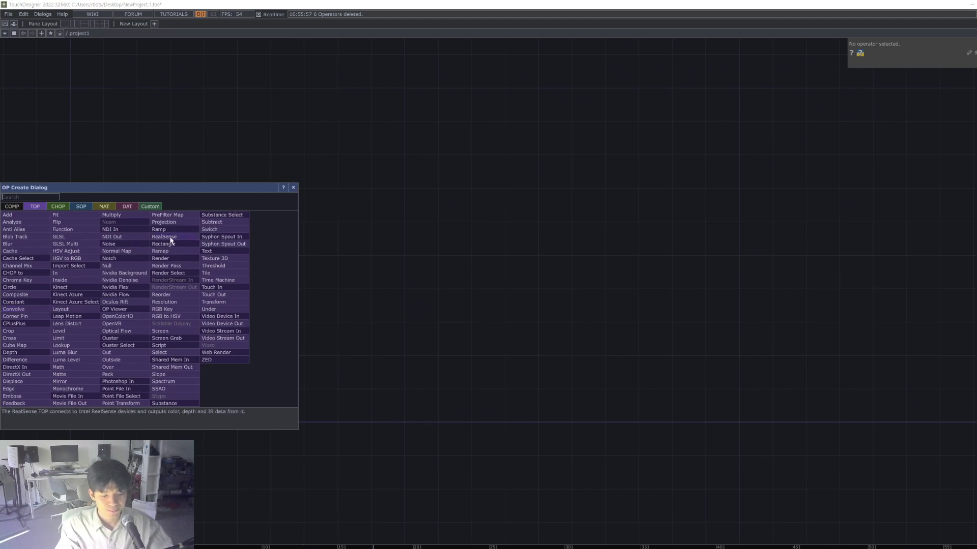
key("shift+Tab")
type("base")
key("Return")
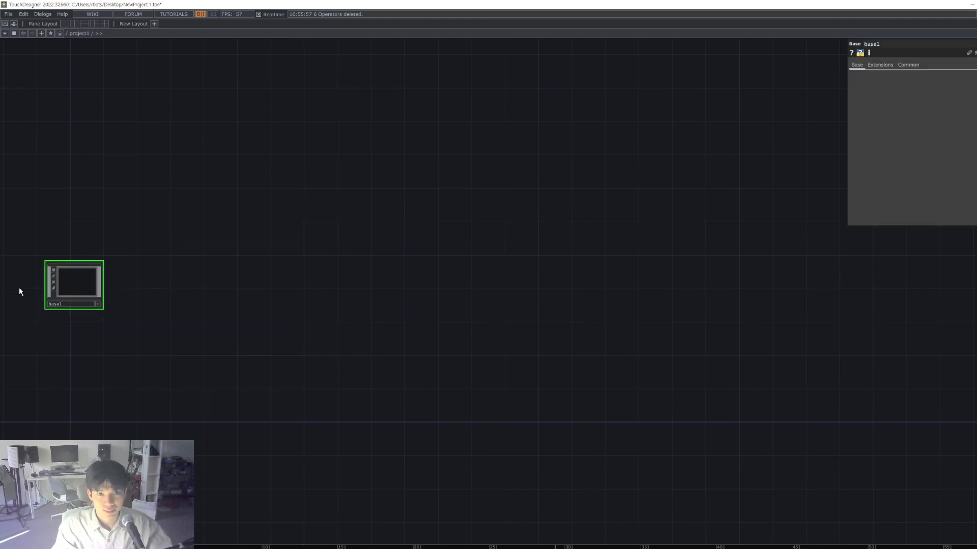
Rename the Base component as VR and enter its network
left_click_drag(74, 282, 121, 378)
scroll(105, 423, "up", 5)
left_click(116, 350)
key("Return")
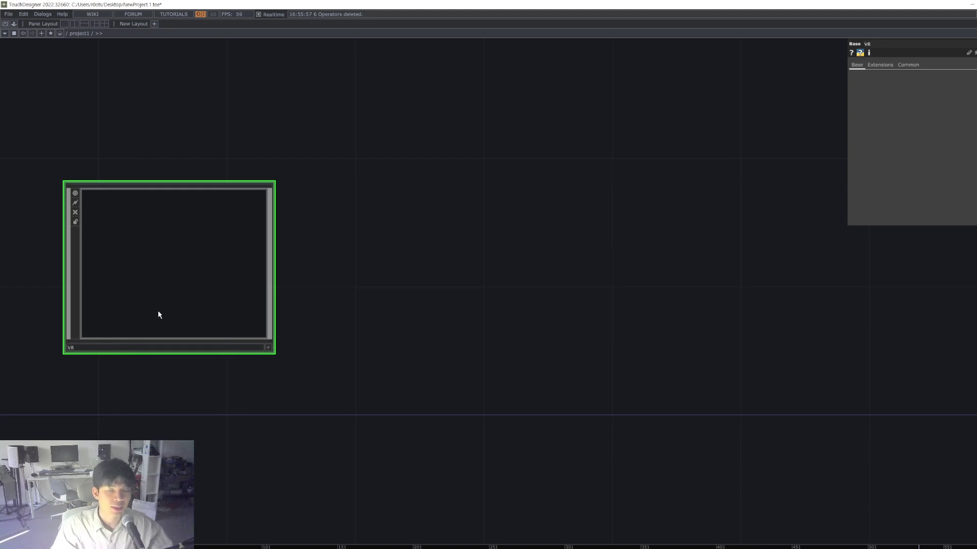
double_click(162, 249)
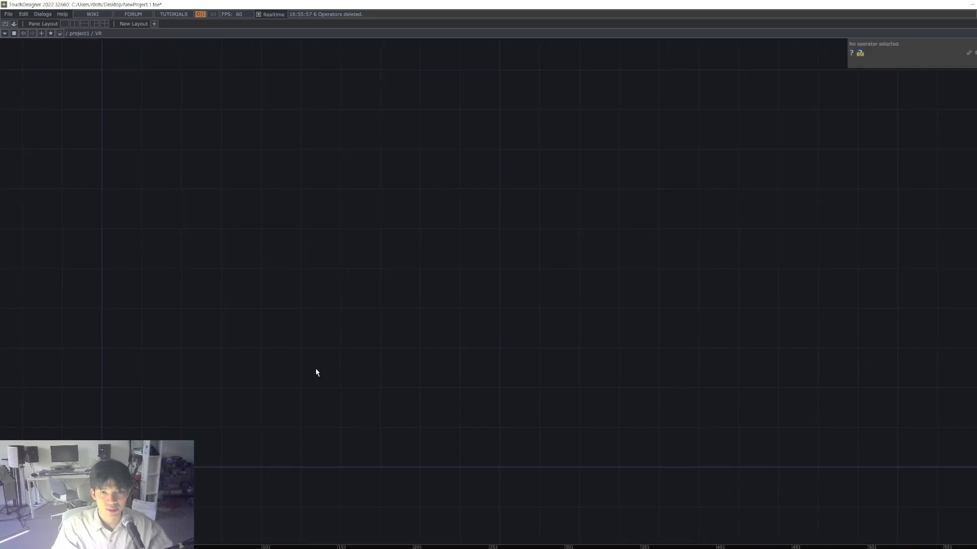
key("Tab")
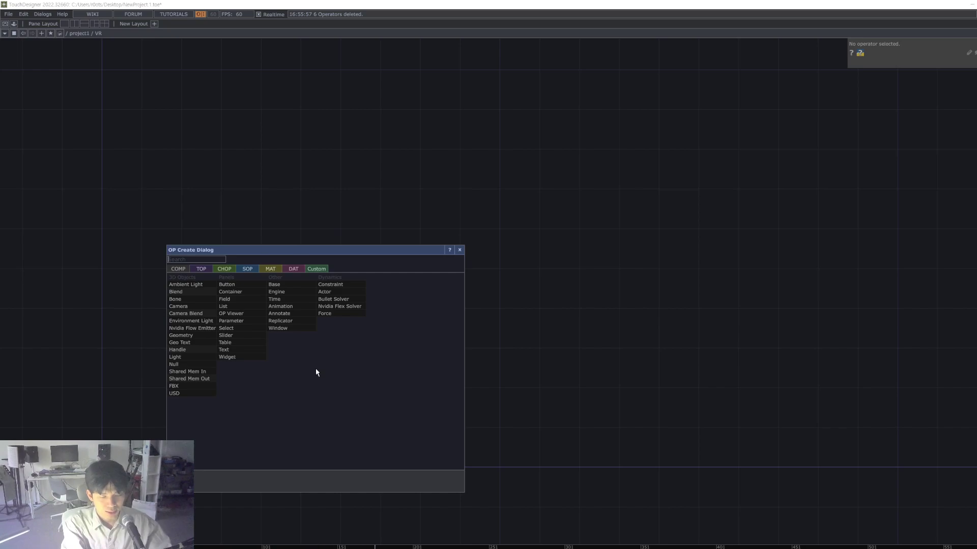
key("Escape")
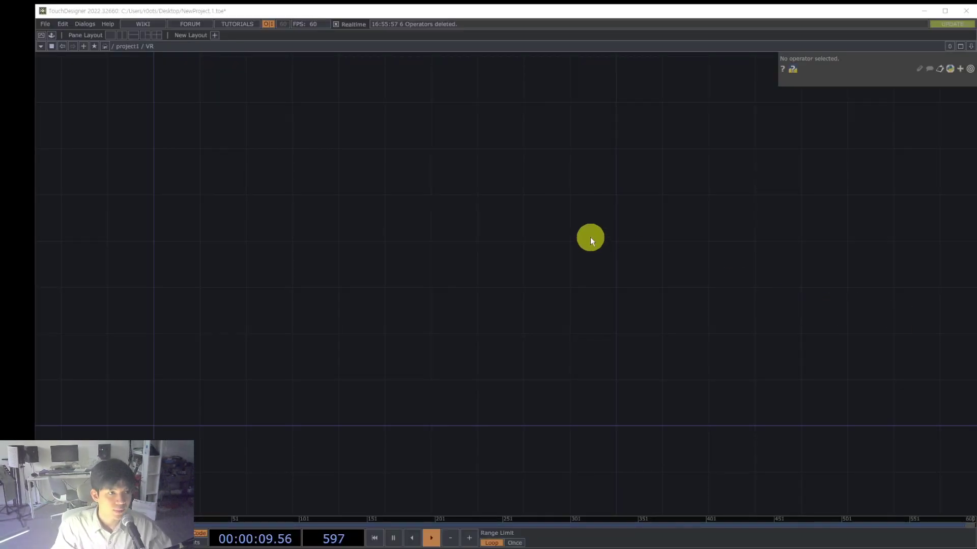
type("egeuihgrowiehfoi")
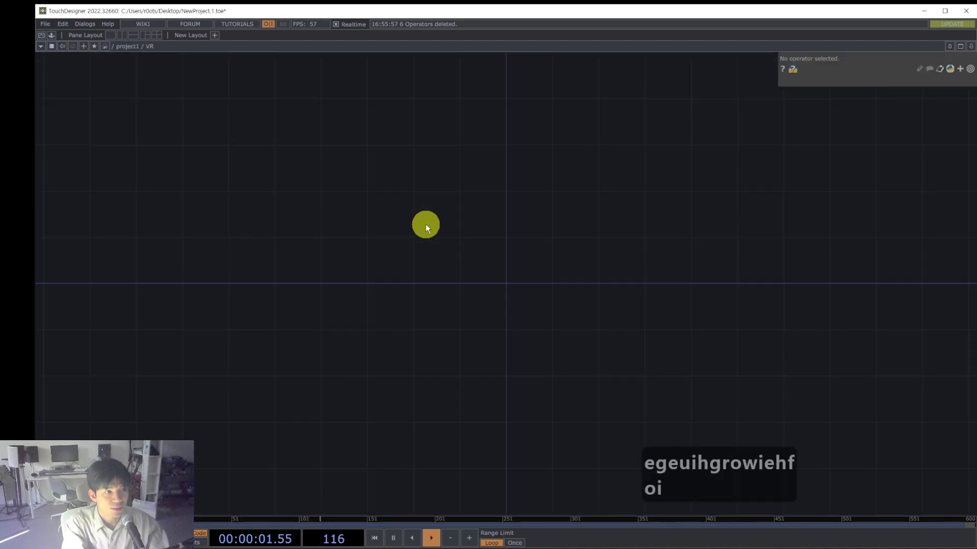
Add a Geometry component to the VR network
left_click_drag(377, 200, 280, 164)
key("Tab")
type("geo")
key("Return")
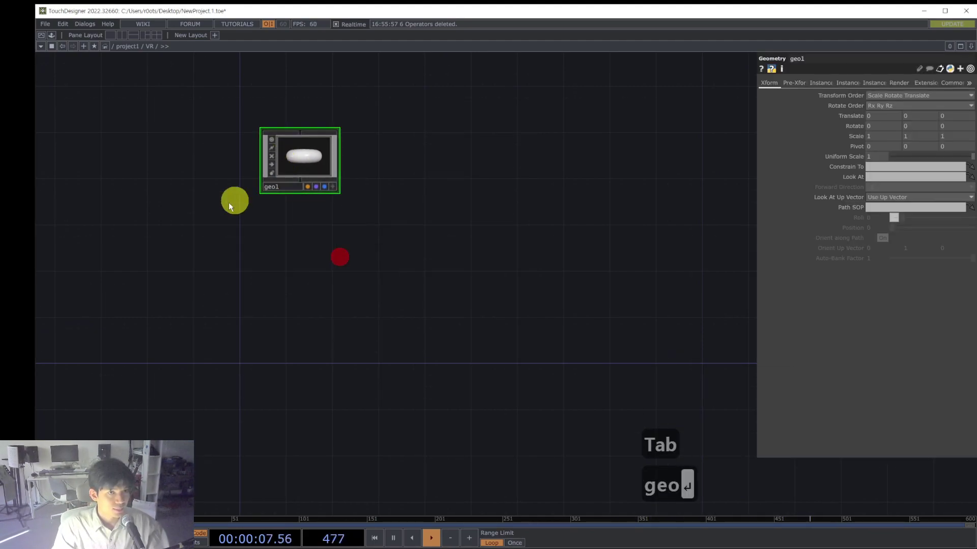
Set the Geometry component's Z translation to -5 and its X rotation to 90
left_click_drag(222, 215, 277, 318)
scroll(312, 239, "up", 5)
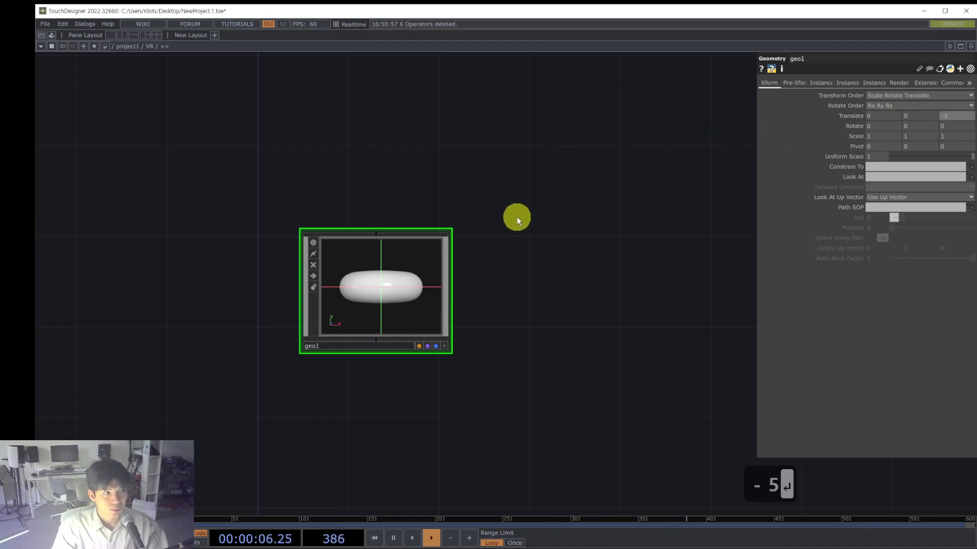
left_click(889, 125)
type("90")
key("Return")
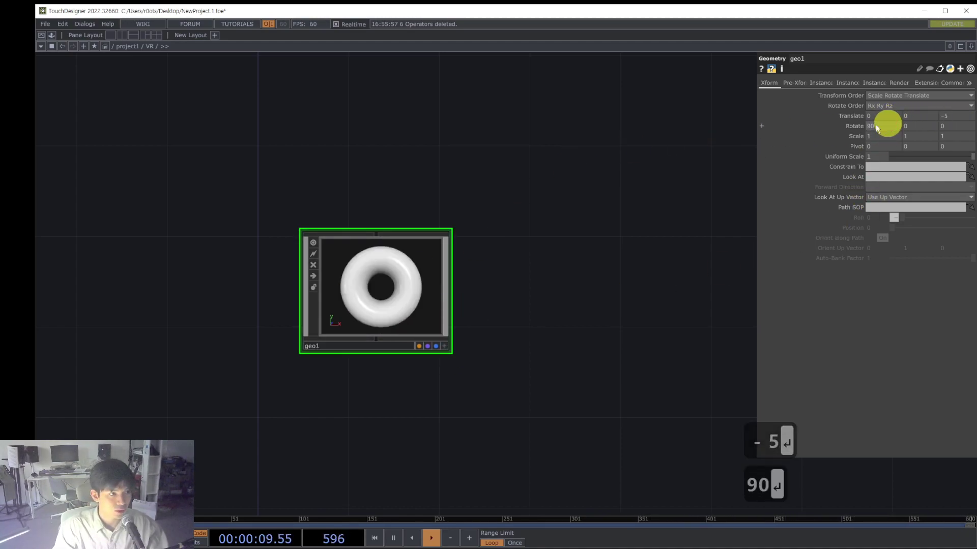
Split the network pane side by side, hide the parameters in the second pane and change it to a Geometry Viewer
left_click_drag(557, 285, 429, 277)
scroll(468, 228, "down", 3)
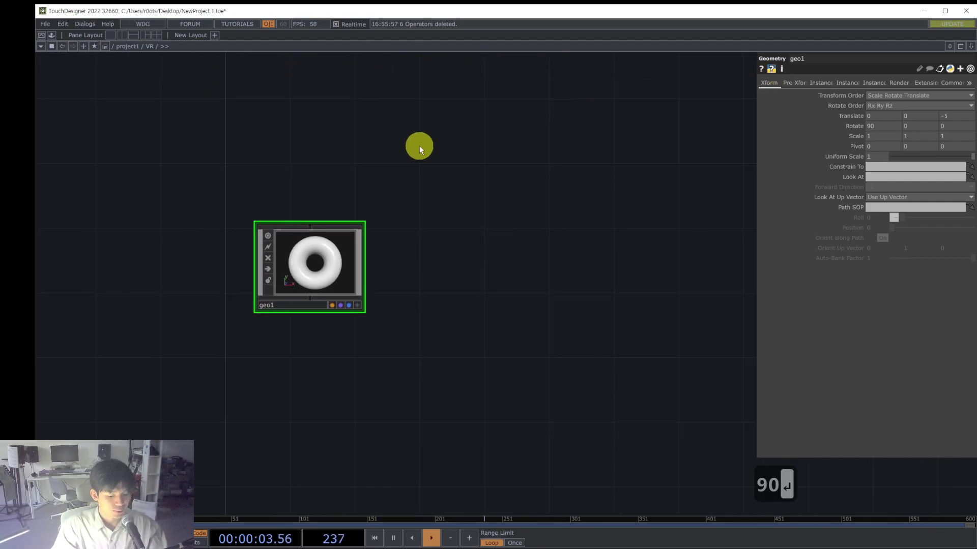
key("alt+bracketleft")
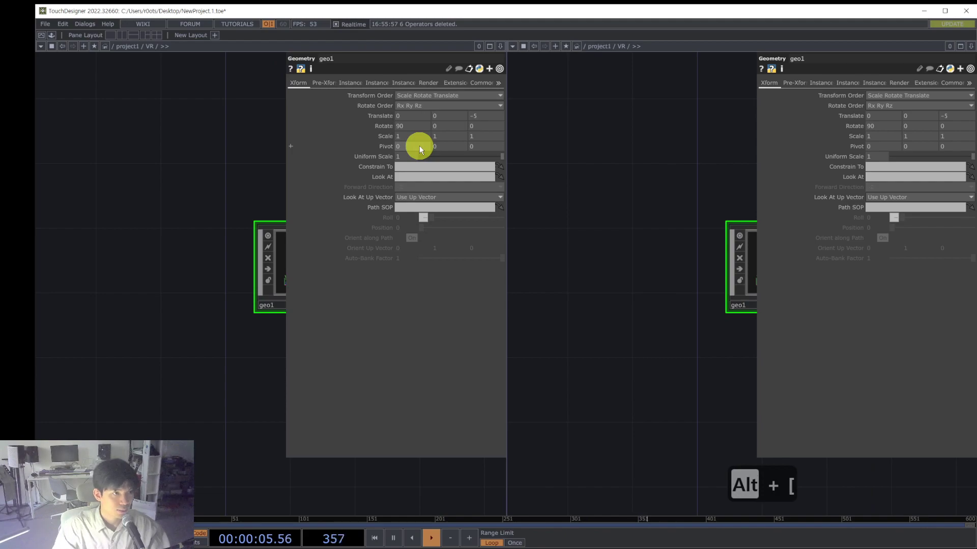
left_click(70, 294)
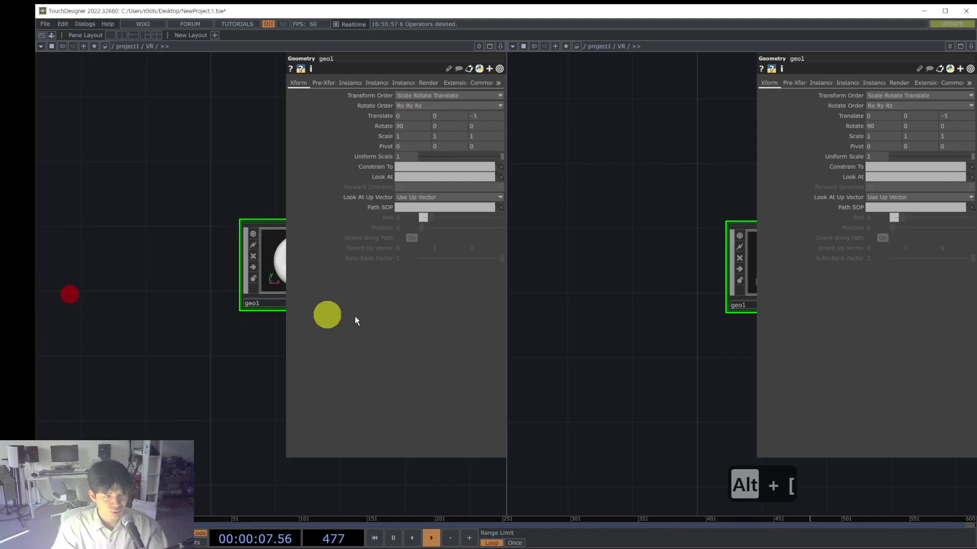
left_click(669, 278)
key("p")
left_click(513, 47)
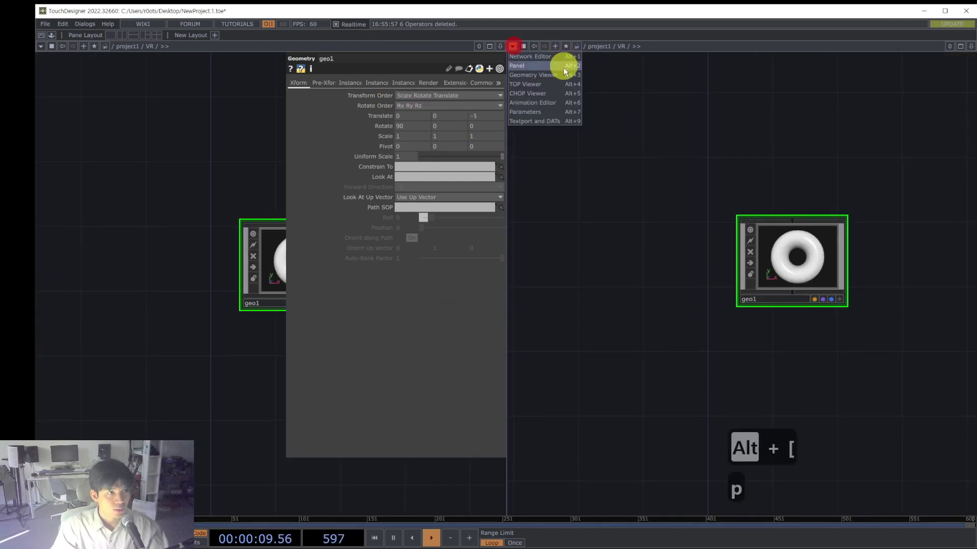
left_click(556, 75)
Orbit the geometry view to an oblique angle showing the torus and axes, and widen the network pane
left_click_drag(807, 246, 763, 258)
right_click_drag(864, 274, 723, 307)
mouse_move(723, 307)
left_mouse_down()
mouse_move(753, 321)
mouse_move(772, 307)
mouse_move(565, 288)
left_mouse_up()
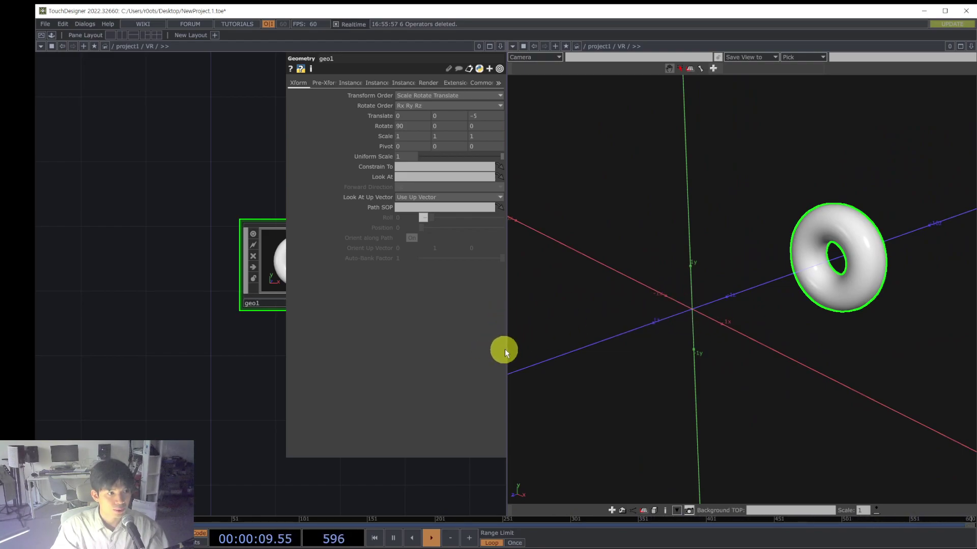
left_click_drag(505, 348, 707, 343)
mouse_move(878, 312)
left_mouse_down()
mouse_move(861, 312)
mouse_move(871, 316)
left_mouse_up()
Add a Light component to the VR network
left_click_drag(348, 366, 239, 366)
key("Tab")
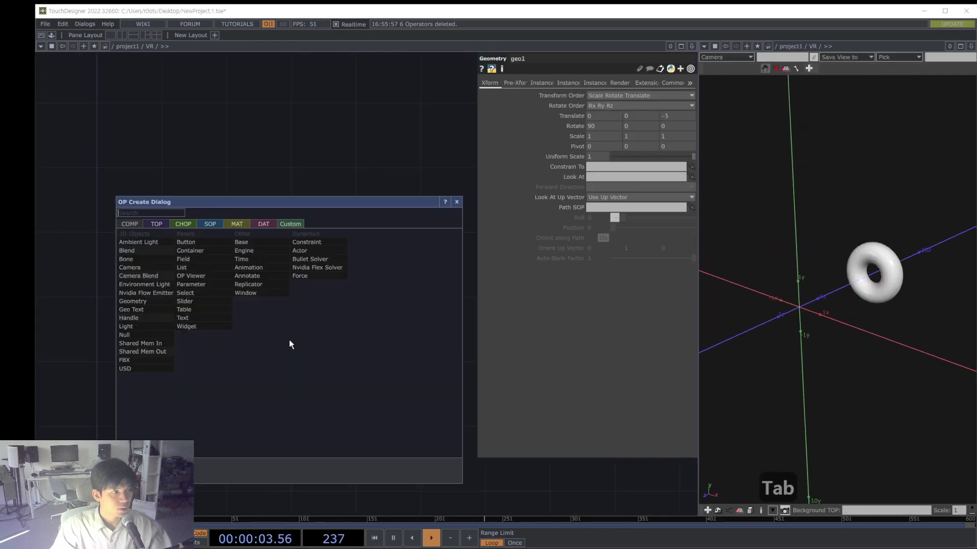
type("light")
key("Return")
left_click(388, 315)
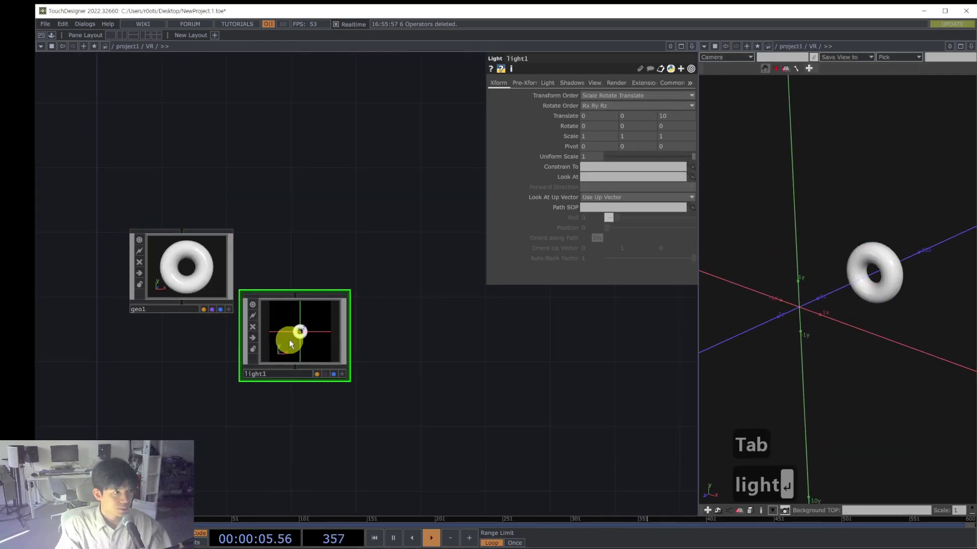
Place the light directly beneath the Geometry component and move the pair higher in the network
left_click_drag(390, 319, 373, 296)
left_click_drag(295, 321, 181, 352)
right_click_drag(295, 388, 123, 225)
left_click_drag(153, 245, 217, 153)
Activate the light's viewer and reposition the light by navigating in it, to a translation of about 0.93, -0.42, 5.10
left_click(276, 211)
left_click(236, 226)
left_click(245, 271)
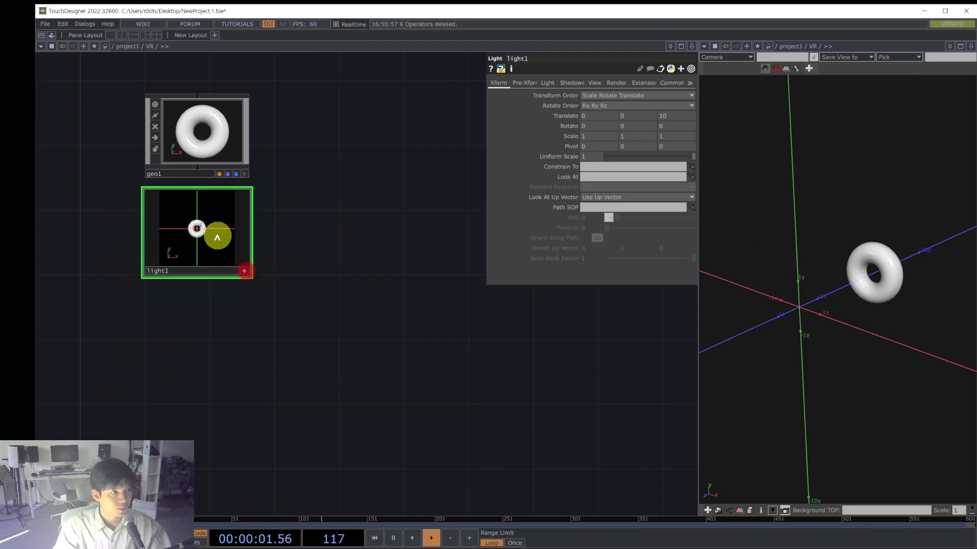
left_click_drag(201, 240, 184, 220)
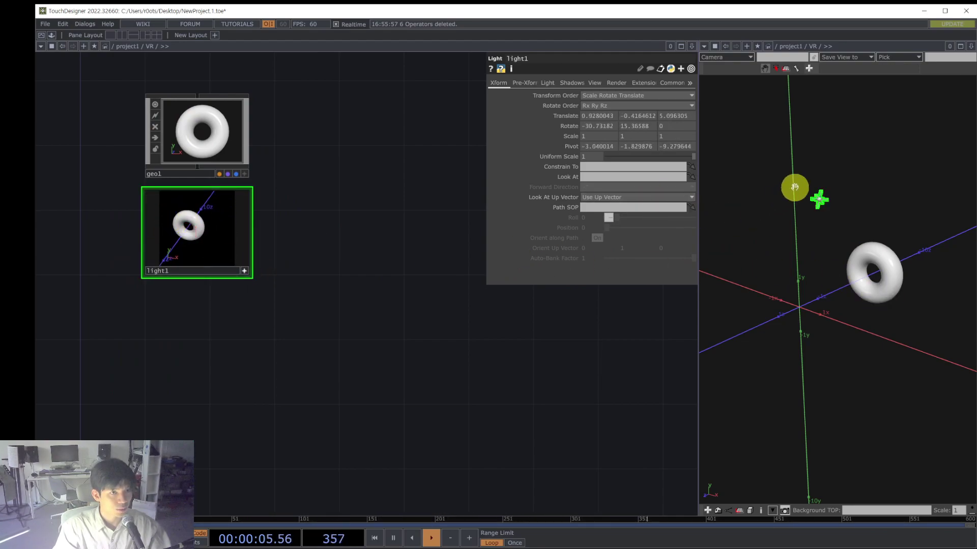
Place the light beside the Geometry component and move the two together, leaving free network space below them
left_click_drag(273, 350, 545, 329)
left_click_drag(386, 372, 281, 375)
left_click(413, 253)
left_click_drag(392, 444, 311, 305)
scroll(311, 305, "down", 3)
left_click_drag(292, 259, 267, 356)
left_click_drag(267, 246, 349, 177)
right_click_drag(398, 249, 238, 143)
left_click_drag(251, 172, 308, 162)
left_click_drag(261, 372, 336, 336)
key("Tab")
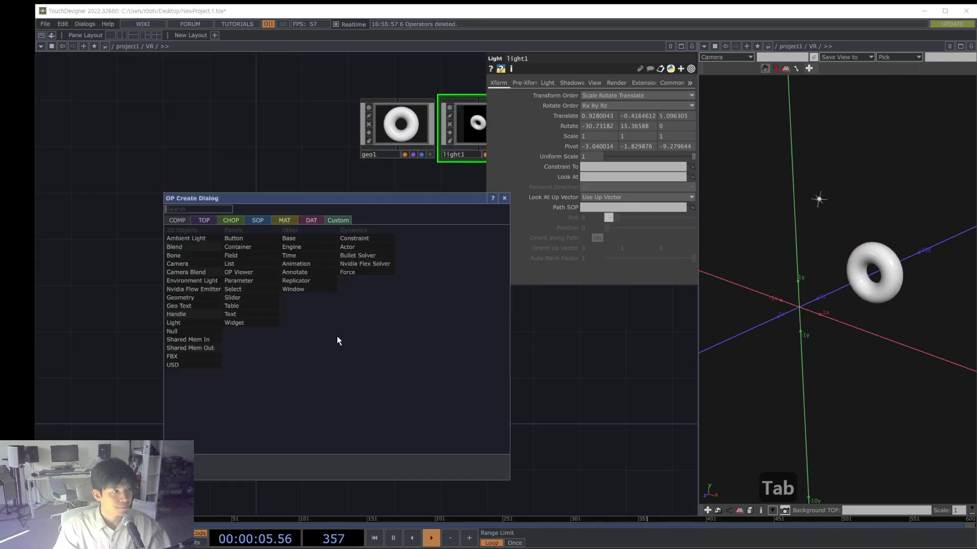
key("Tab")
key("Tab")
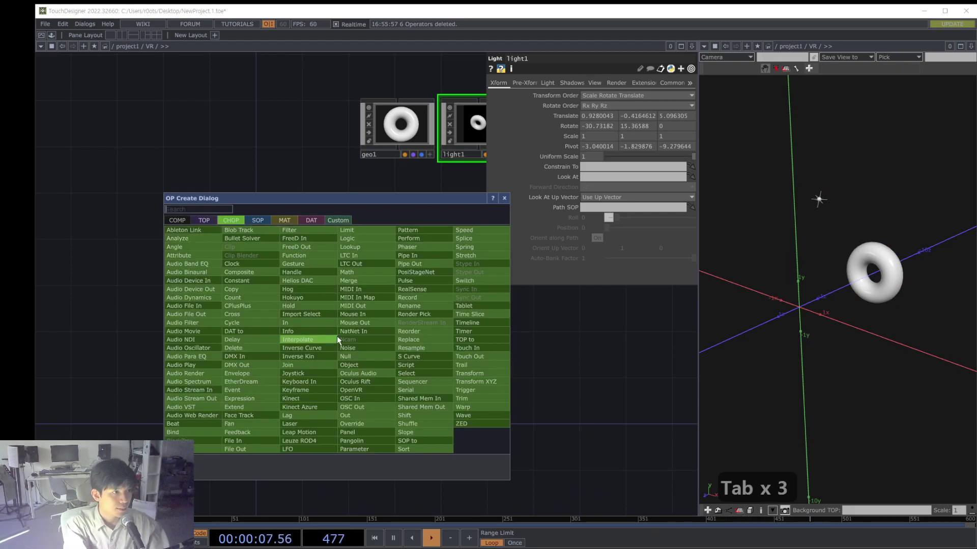
type("ocul")
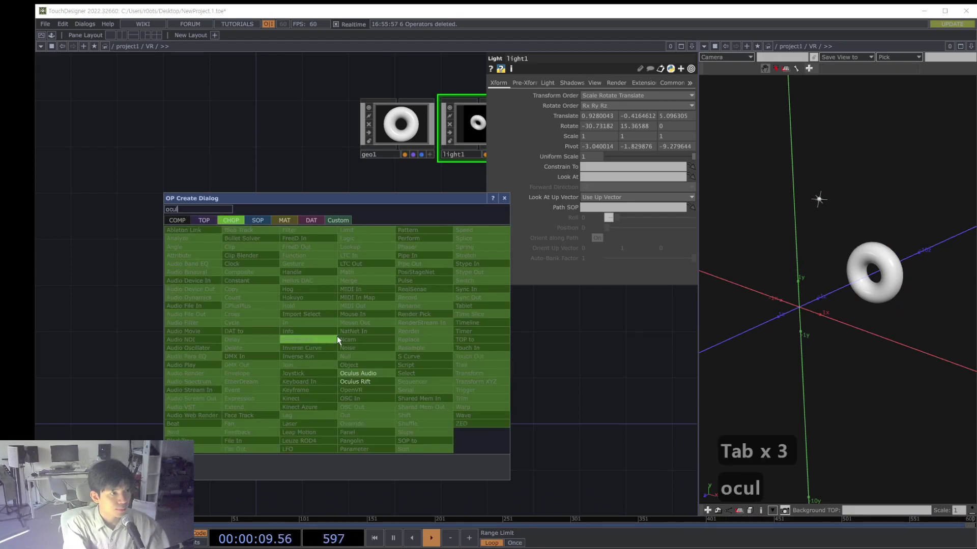
left_click(356, 389)
left_click(334, 373)
key("Delete")
Add an Oculus Rift CHOP below the Geometry and Light components
key("Tab")
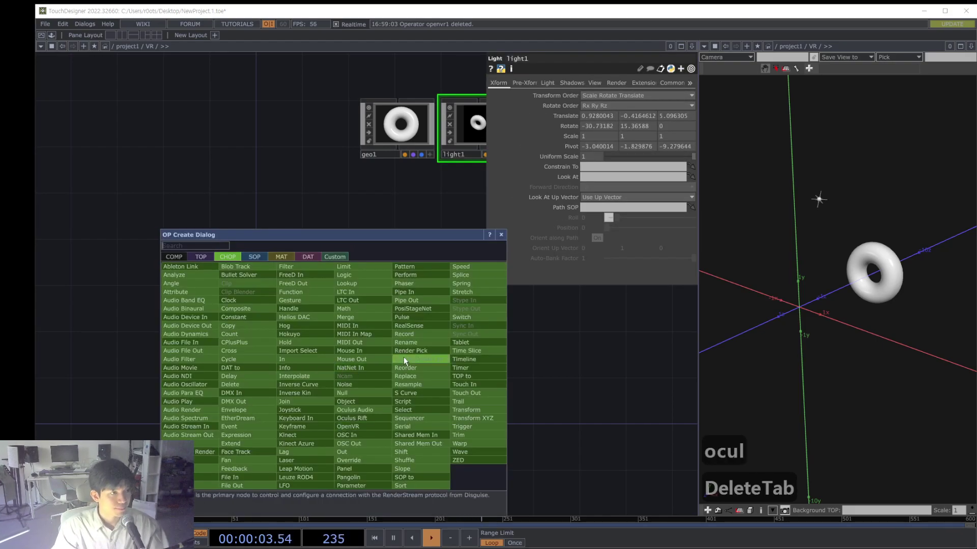
type("ocul")
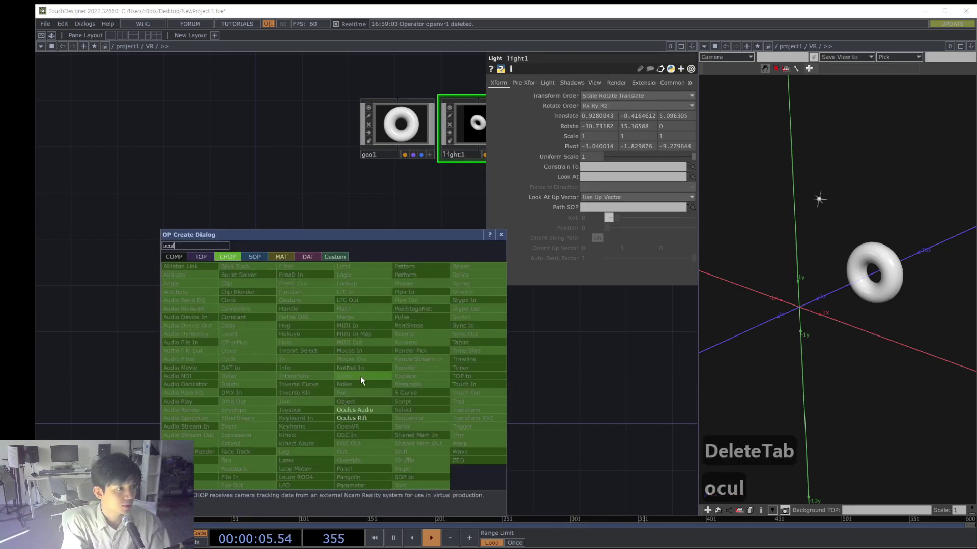
left_click(356, 418)
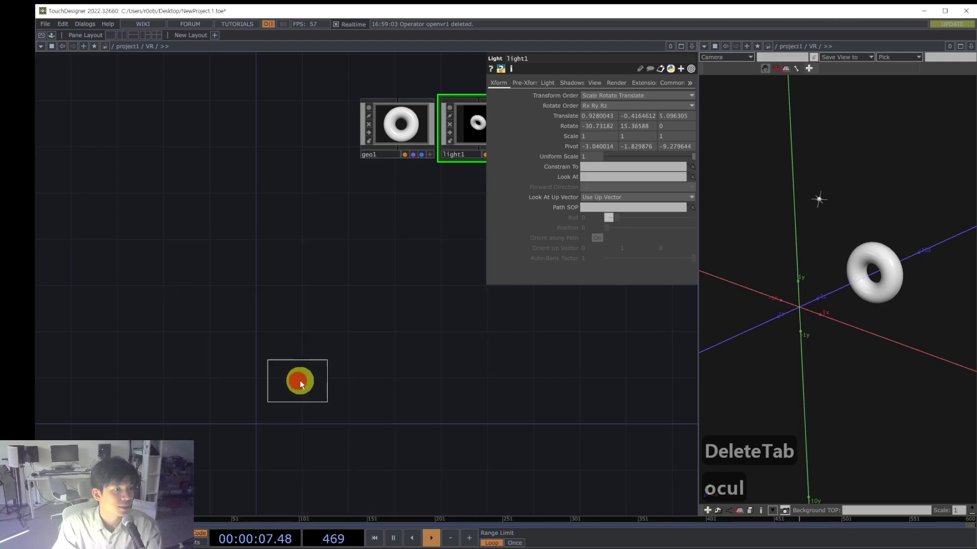
left_click(301, 380)
scroll(266, 434, "up", 5)
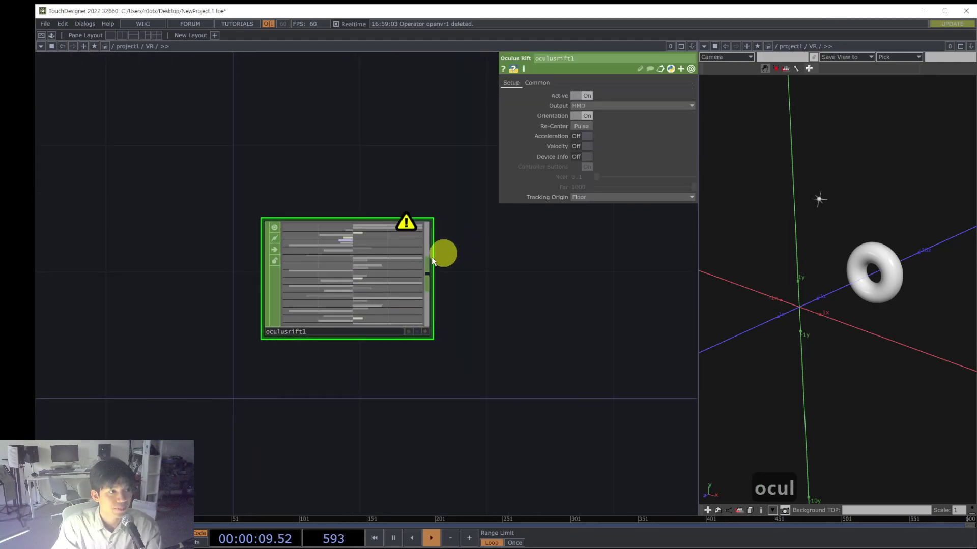
scroll(394, 267, "up", 4)
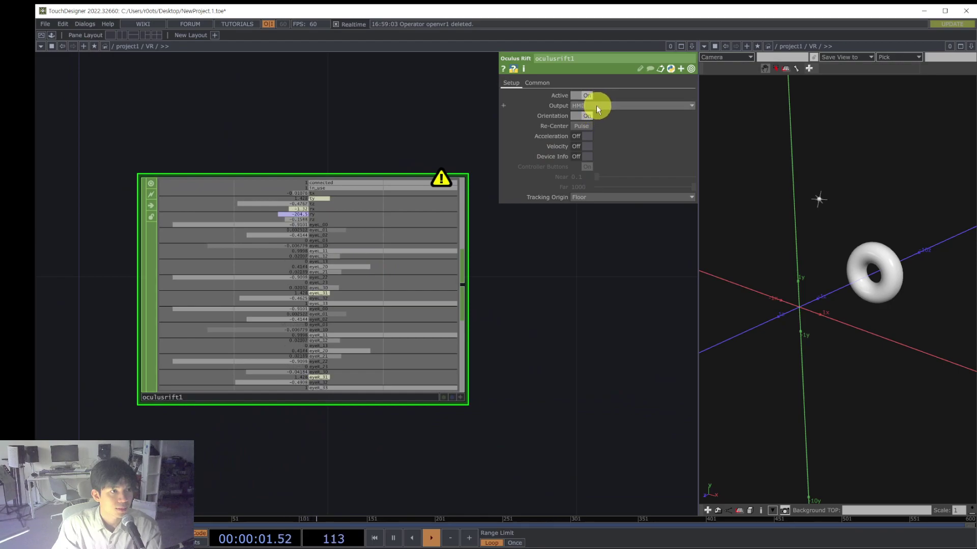
Add a Select CHOP connected to the output of the Oculus Rift CHOP
left_click_drag(619, 375, 487, 384)
scroll(488, 374, "down", 4)
left_click_drag(533, 311, 366, 348)
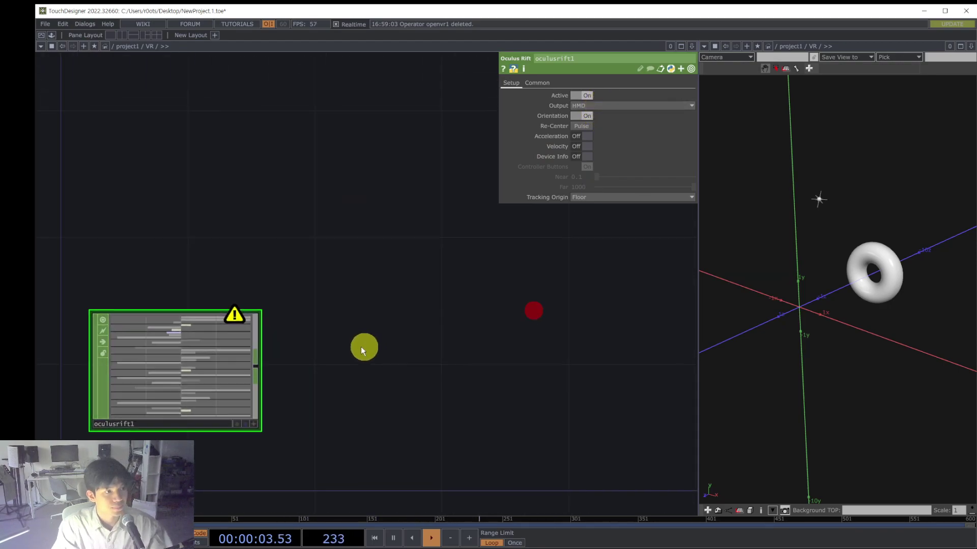
left_click(237, 375)
type("slee")
key("BackSpace")
type("c")
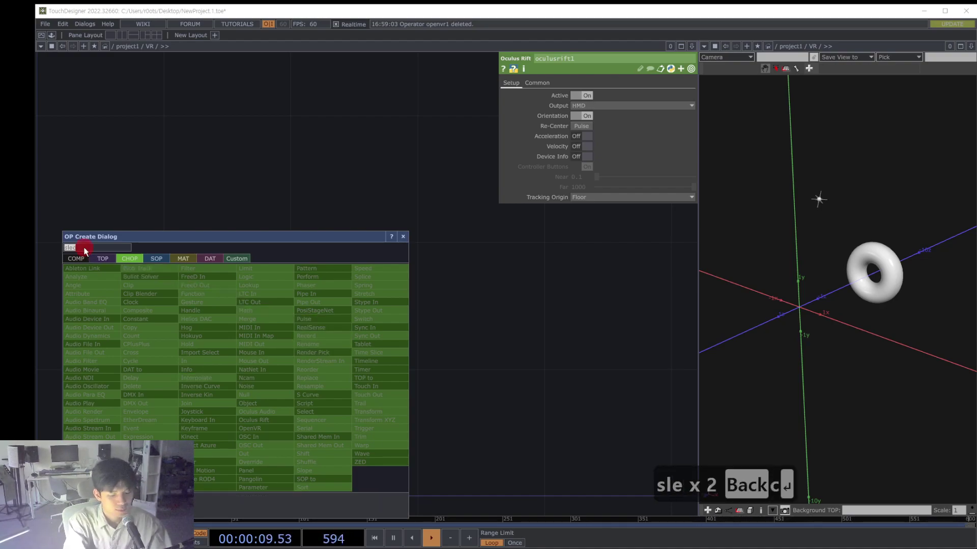
type("selec")
key("Return")
Set the Select CHOP's Channel Names to eyeL_* so it passes only the left-eye channels
left_click_drag(95, 229, 410, 224)
scroll(154, 350, "up", 8)
key("s")
left_click_drag(215, 225, 385, 180)
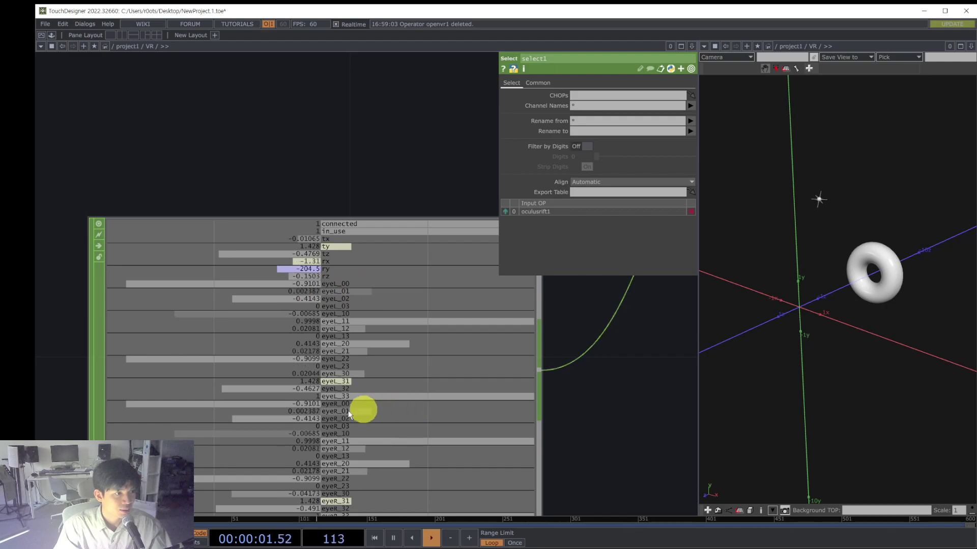
left_click_drag(602, 386, 300, 404)
scroll(330, 387, "down", 3)
left_click_drag(426, 364, 327, 411)
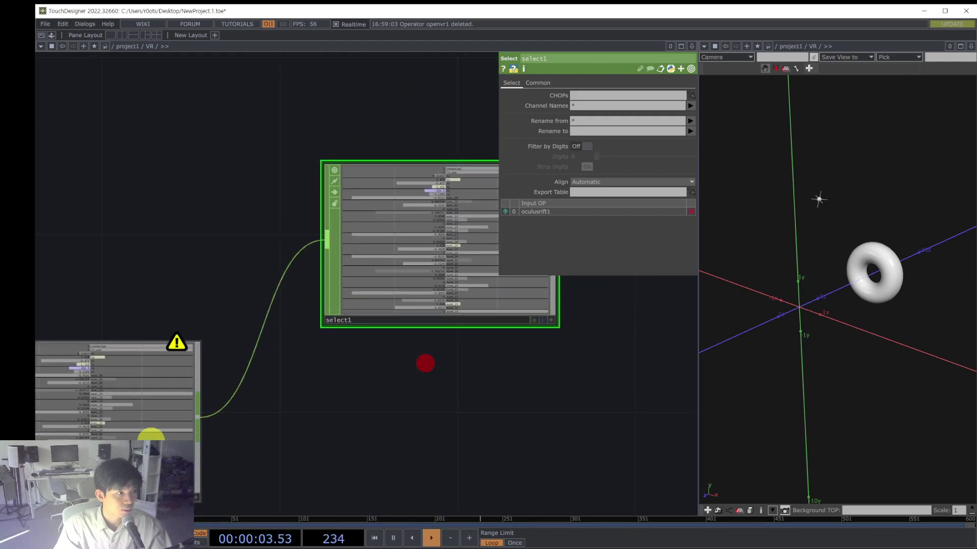
scroll(408, 410, "up", 8)
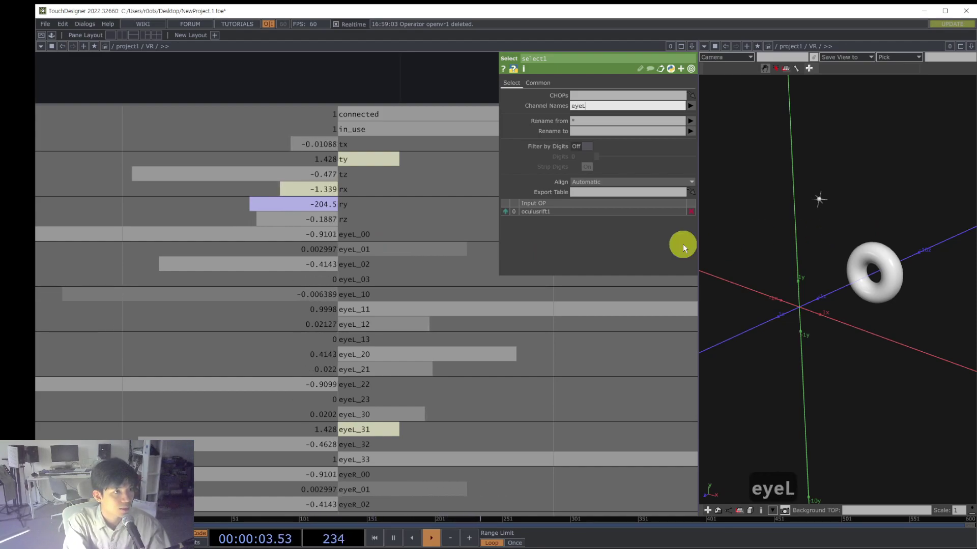
type("*")
key("Return")
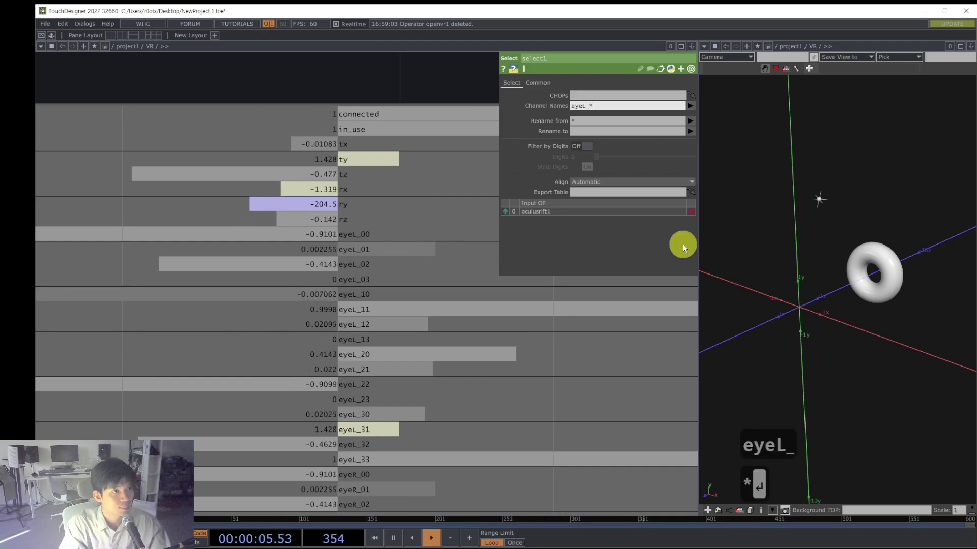
Duplicate the left-eye Select CHOP below the original, keeping its connection to the Oculus Rift CHOP
scroll(239, 240, "down", 5)
left_click_drag(540, 323, 159, 381)
left_click_drag(351, 274, 266, 386)
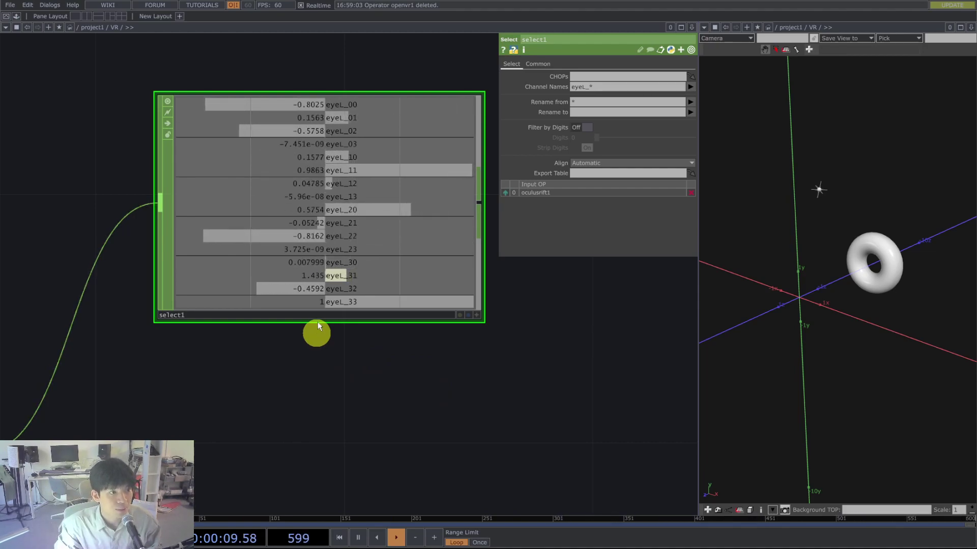
mouse_move(465, 478)
left_mouse_down()
mouse_move(458, 457)
mouse_move(550, 340)
left_mouse_up()
scroll(551, 340, "down", 6)
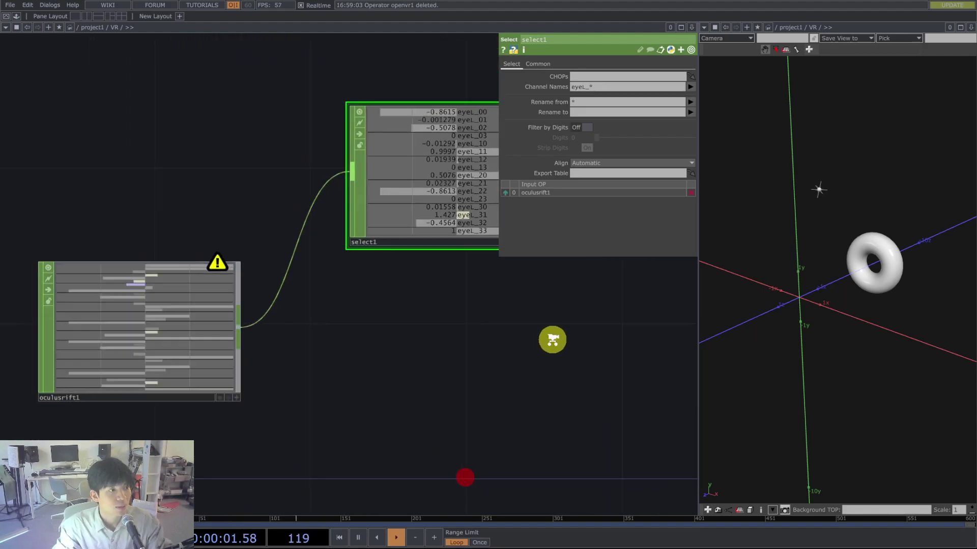
scroll(426, 319, "up", 2)
left_click_drag(399, 321, 255, 339)
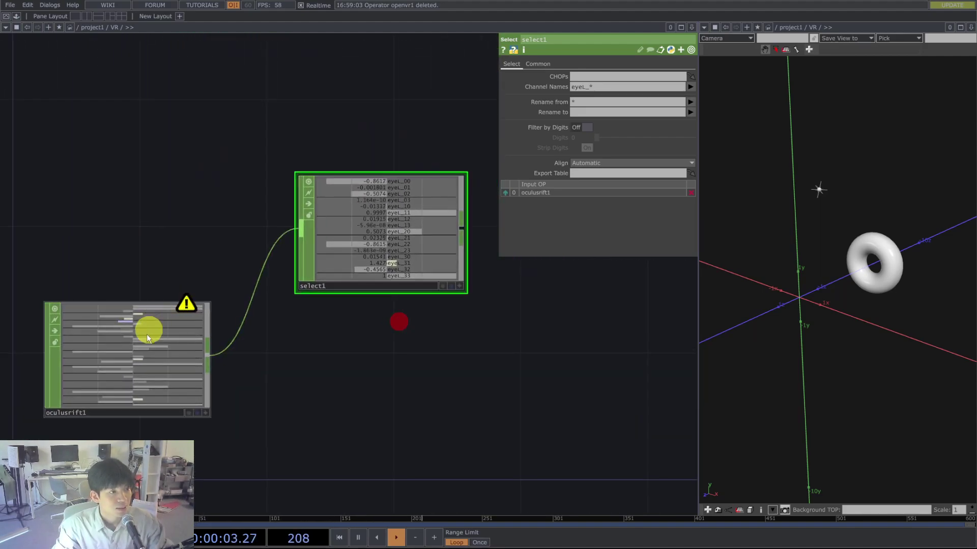
left_click(420, 254)
key("ctrl+c")
key("ctrl+v")
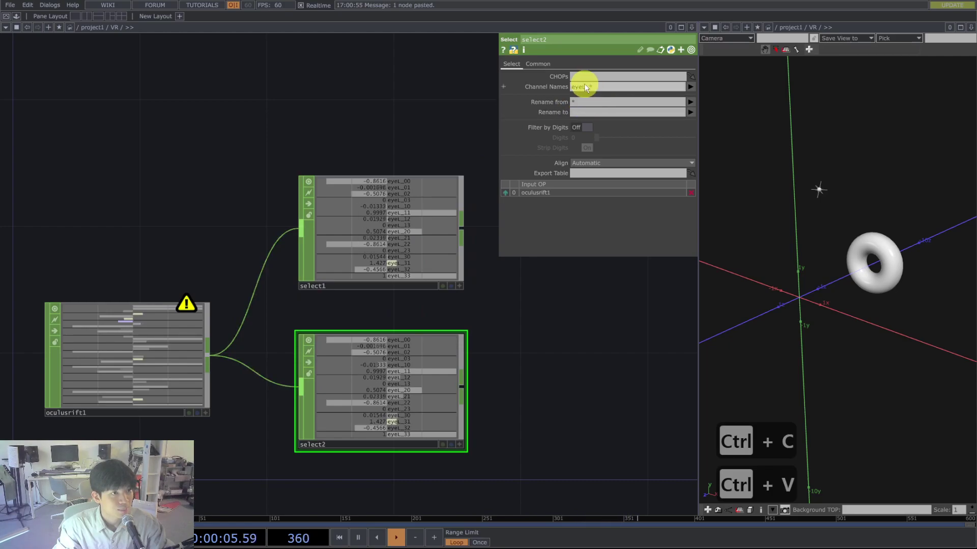
Set the duplicated Select CHOP's Channel Names to eyeR_*
key("BackSpace")
type("R")
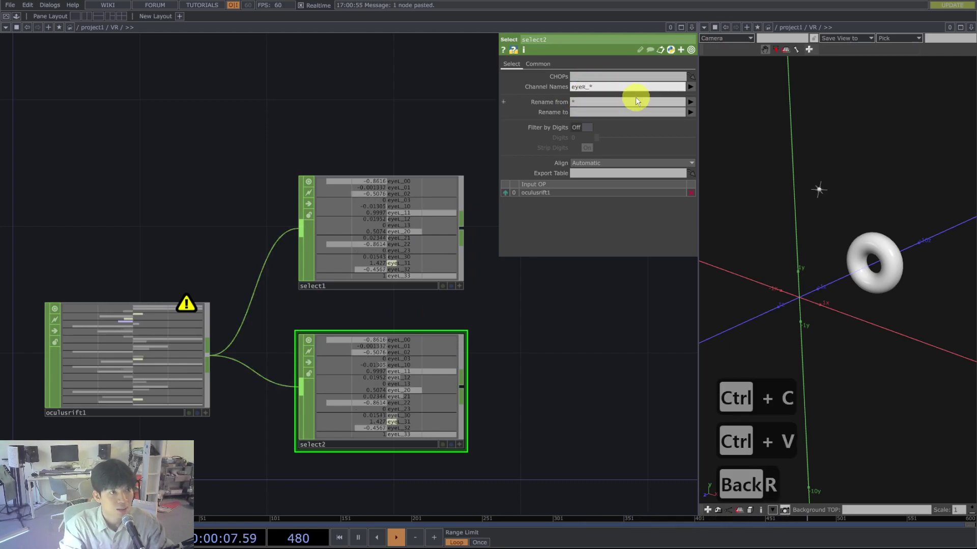
left_click(489, 346)
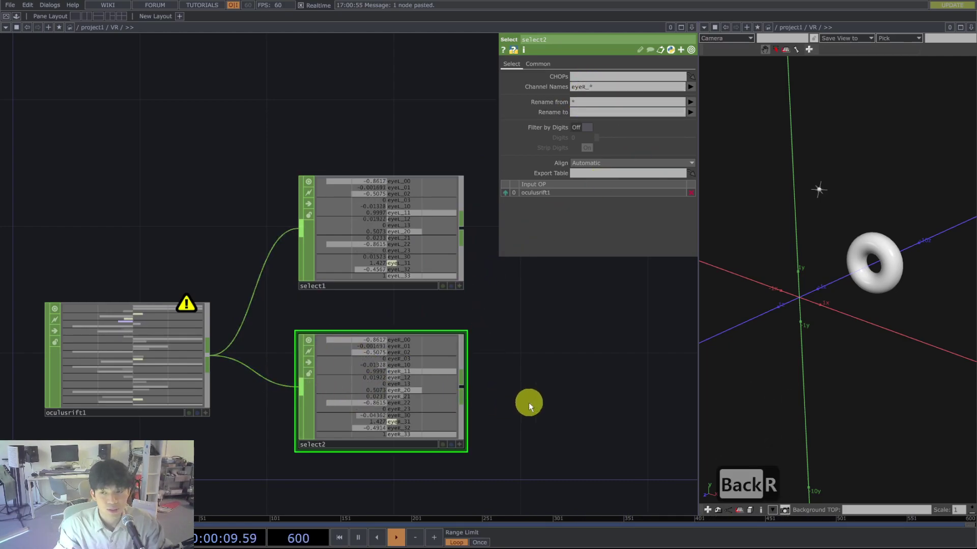
Add a Null CHOP after each of the left-eye and right-eye Select CHOPs
left_click_drag(524, 411, 504, 412)
left_click_drag(595, 425, 591, 424)
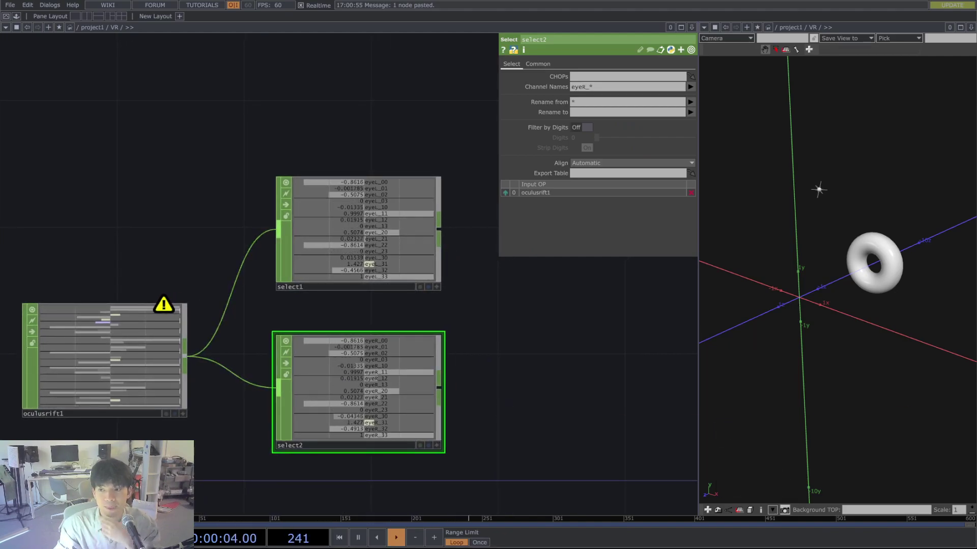
left_click_drag(488, 307, 398, 345)
left_click(301, 264)
key("alt+n")
left_click(495, 273)
left_click(240, 450)
key("alt+n")
left_click(483, 432)
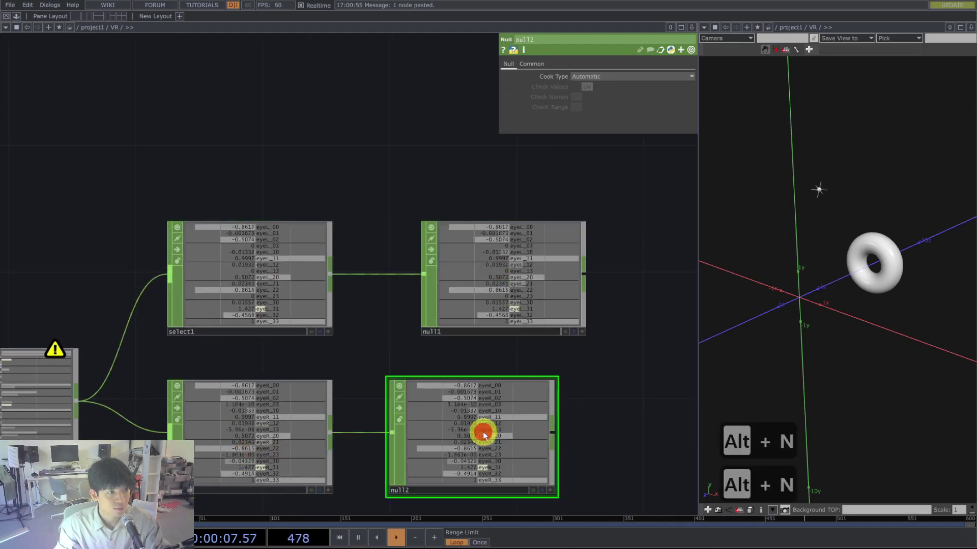
Align the second Null CHOP under the first, and shift both Select and Null rows up until the lower row is level with the Oculus Rift CHOP
left_click_drag(511, 430, 540, 432)
left_click_drag(610, 433, 222, 296)
right_click_drag(223, 300, 213, 273)
left_click_drag(213, 273, 205, 242)
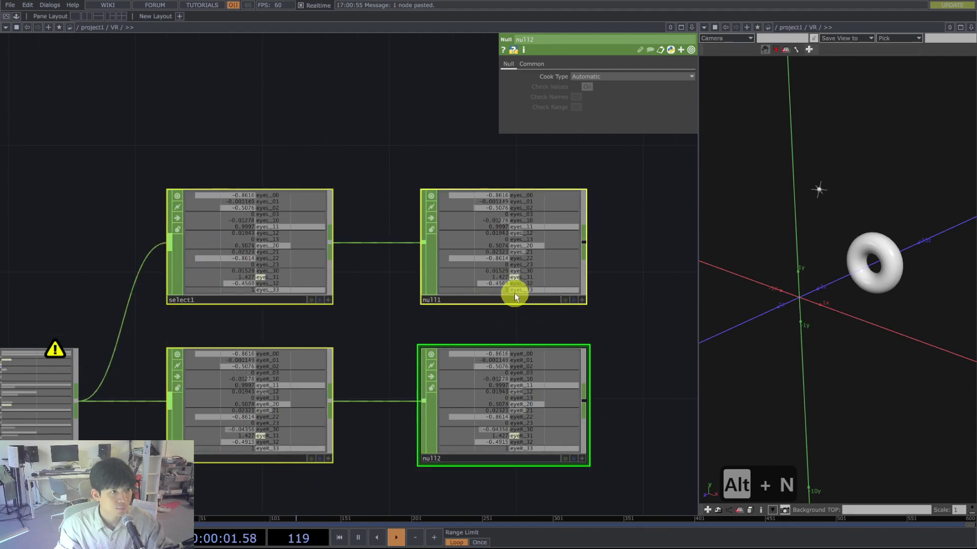
Rename the Null CHOP of the left-eye row as null_eyePos_l
left_click(505, 292)
left_click(496, 300)
key("BackSpace")
type("_ele")
key("BackSpace")
key("BackSpace")
type("ye")
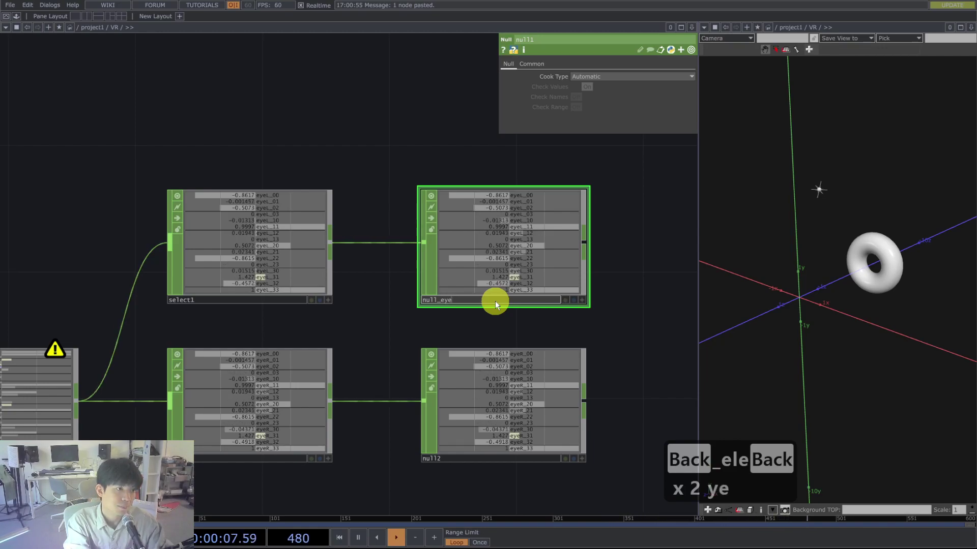
type("L")
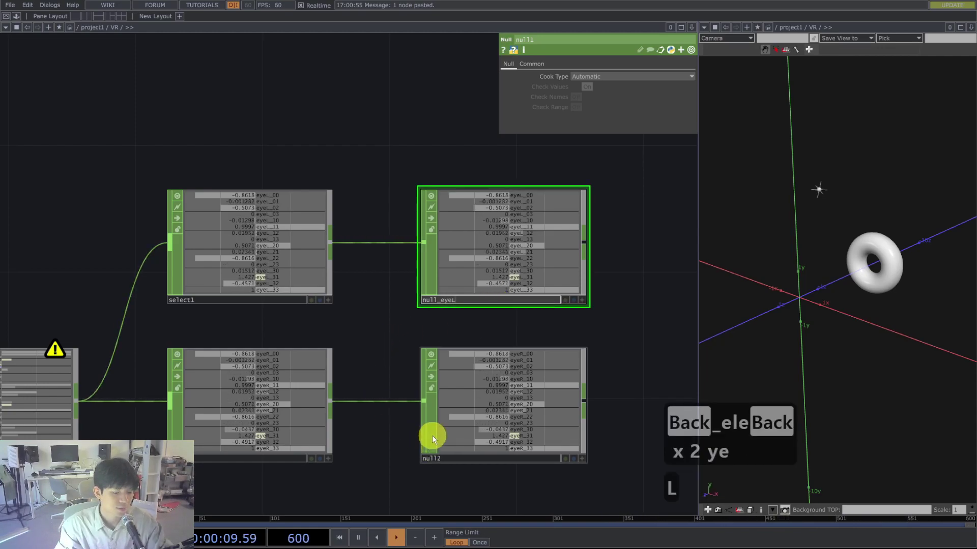
type("_")
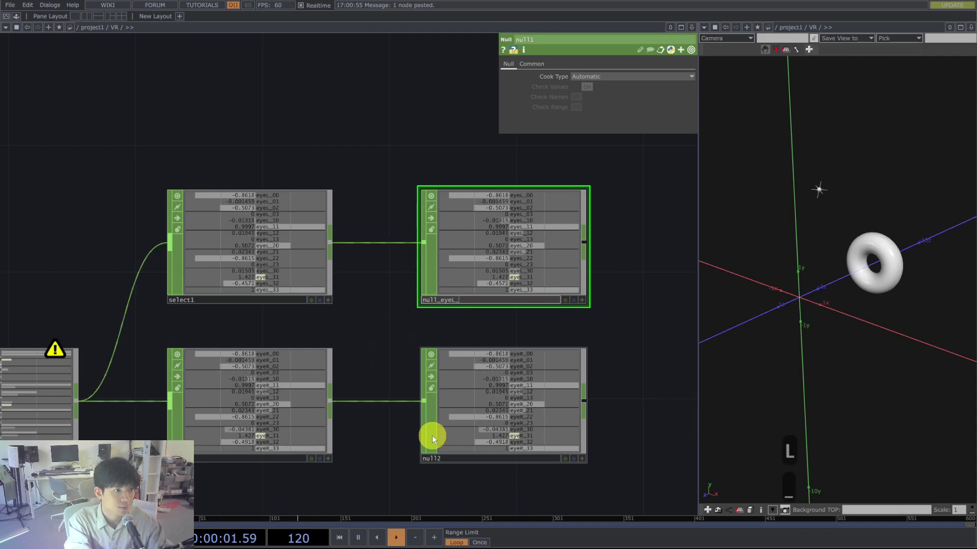
key("BackSpace")
key("BackSpace")
type("Pos_l")
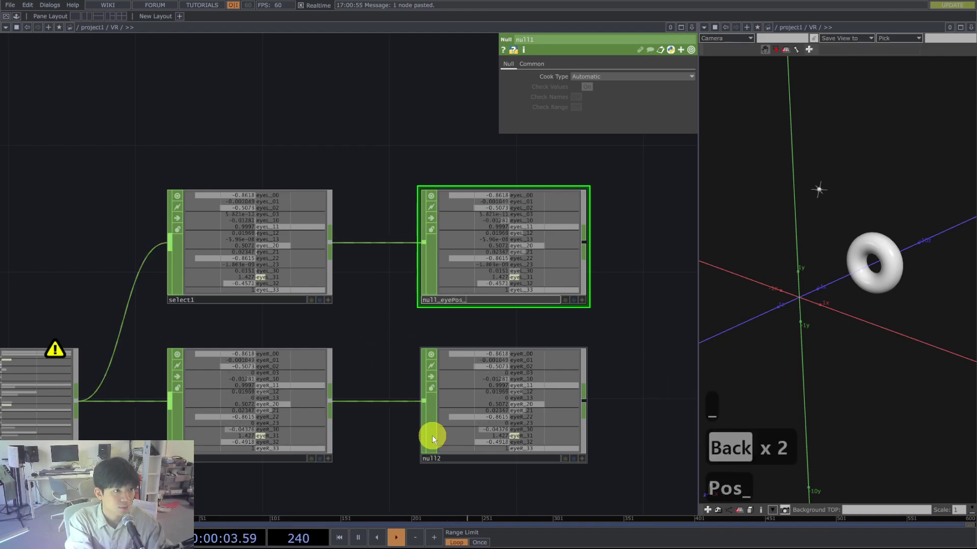
key("Return")
Rename the Null CHOP of the right-eye row as null_eyePos_r
left_click(454, 457)
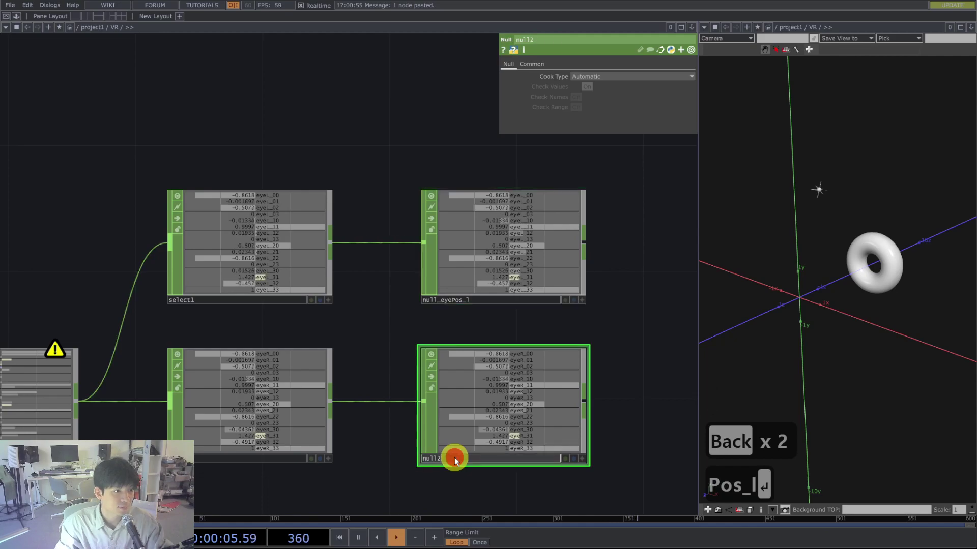
key("BackSpace")
type("_ey")
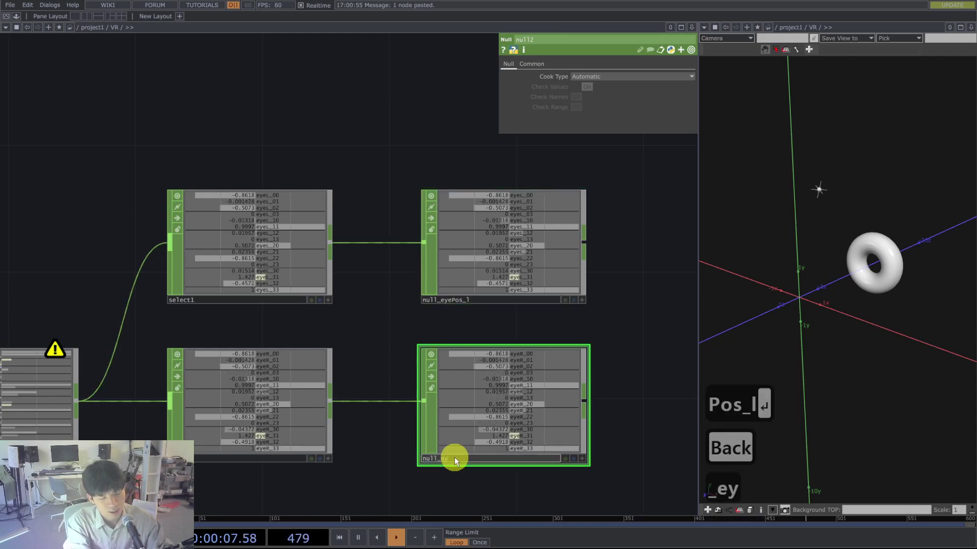
type("ePos_r")
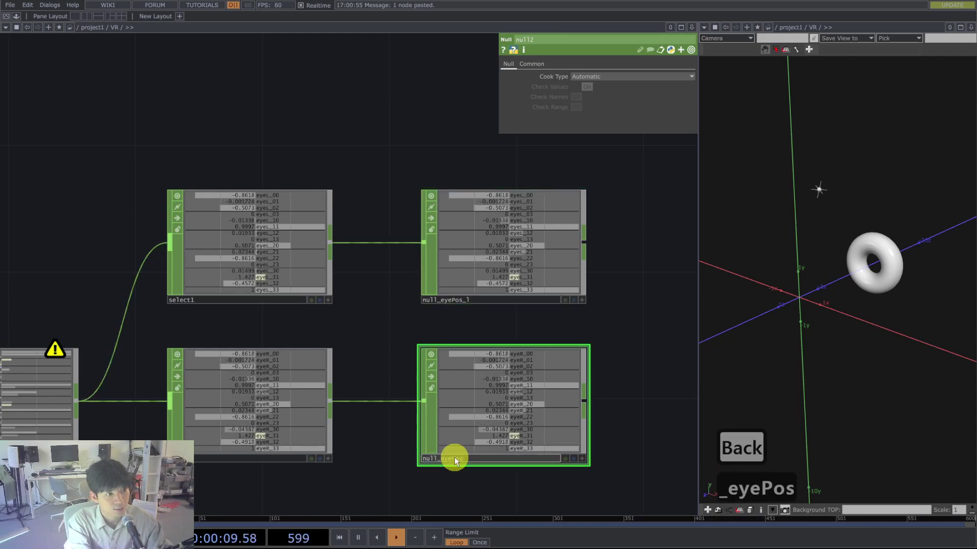
left_click(374, 362)
Add a Camera COMP in the free network space beyond the two Null CHOPs
left_click_drag(373, 328, 226, 319)
left_click_drag(507, 302, 422, 309)
scroll(374, 349, "down", 3)
key("Tab")
key("shift+Tab")
key("shift+Tab")
type("camera")
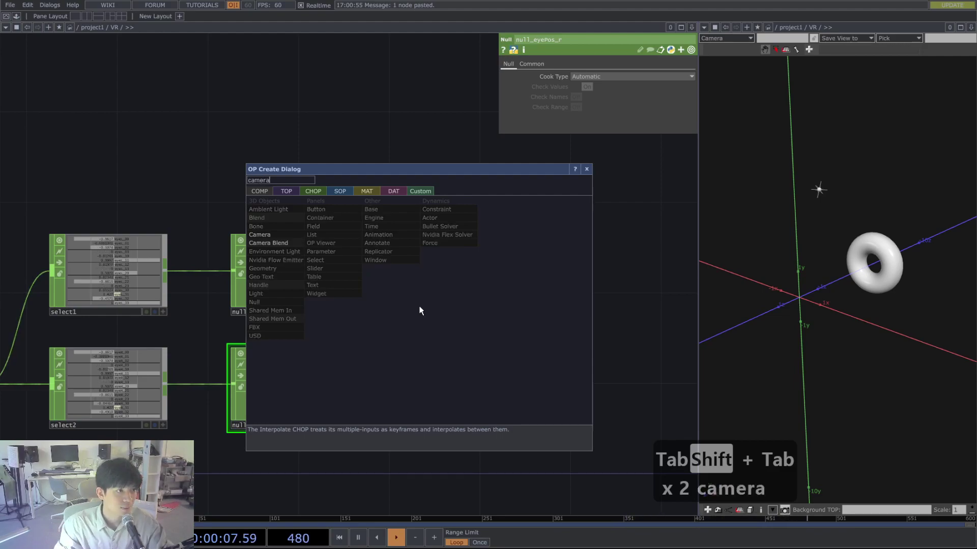
left_click(263, 235)
left_click(550, 277)
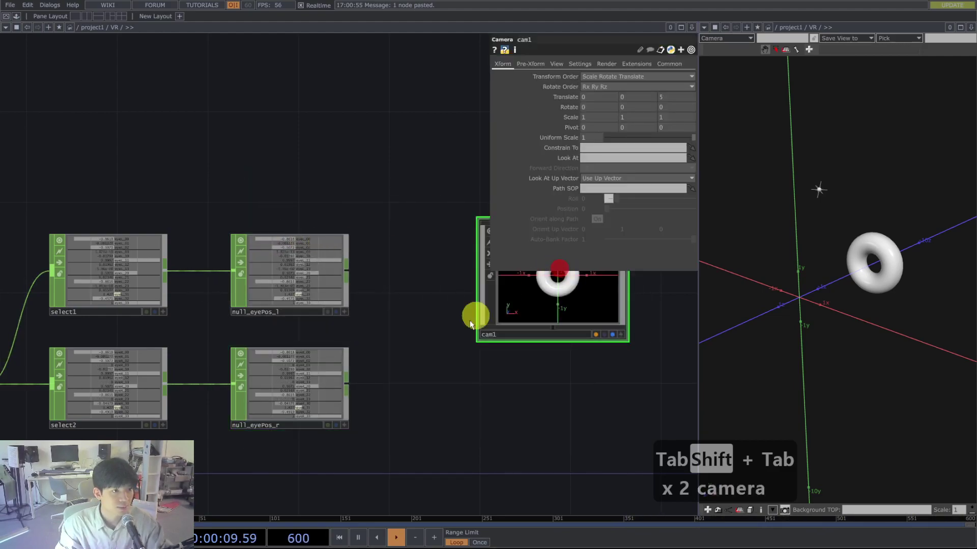
left_click_drag(454, 388, 395, 410)
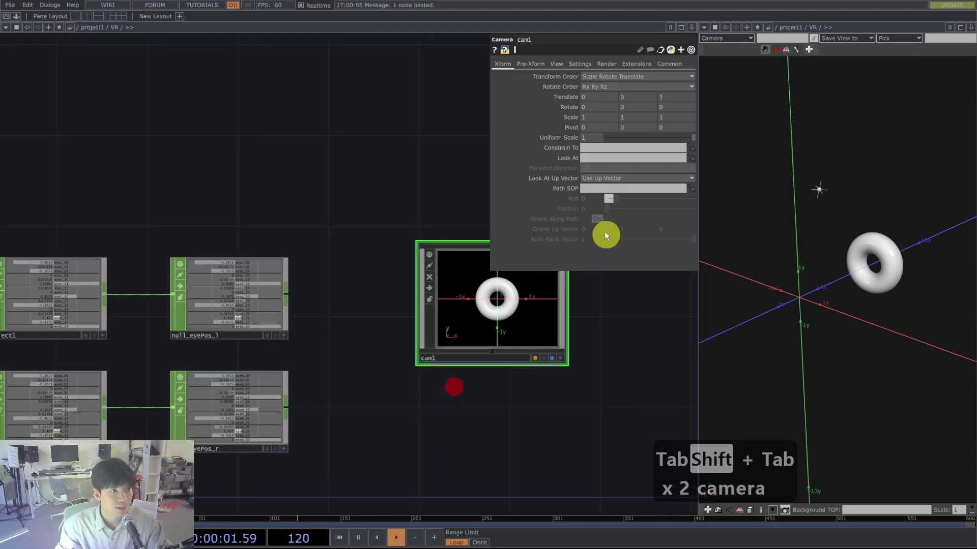
Turn on the camera's Apply Pre-Transform and assign null_eyePos_l as its Xform Matrix/CHOP/DAT
left_click(527, 63)
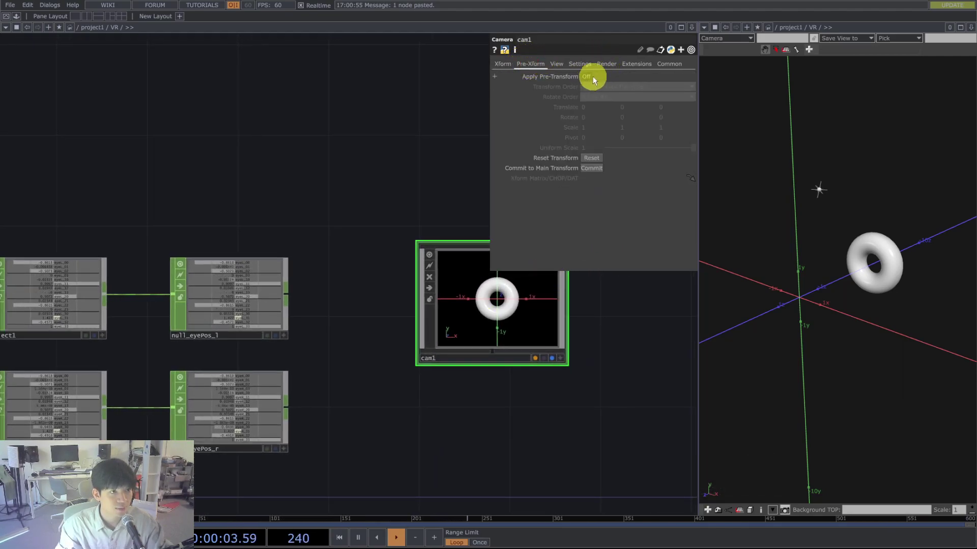
left_click(592, 77)
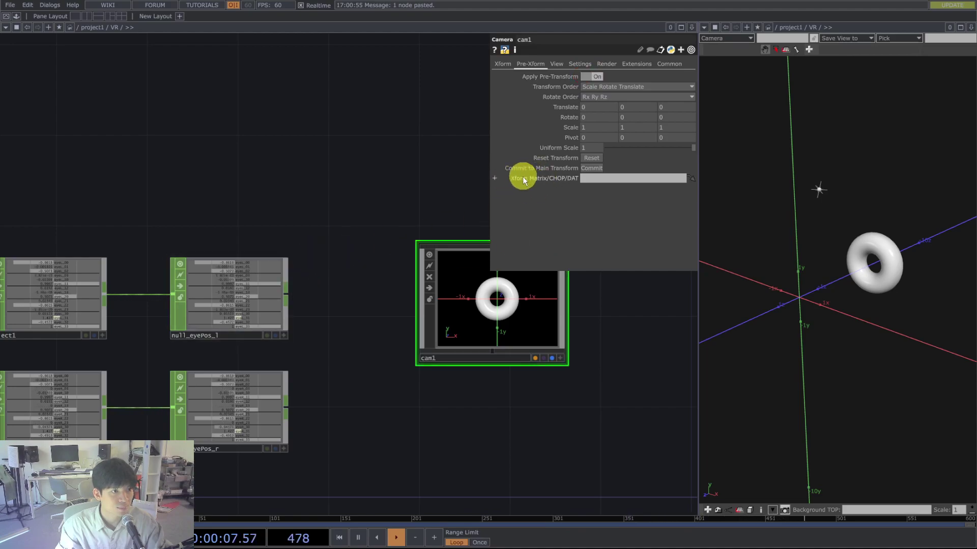
left_click_drag(480, 307, 480, 284)
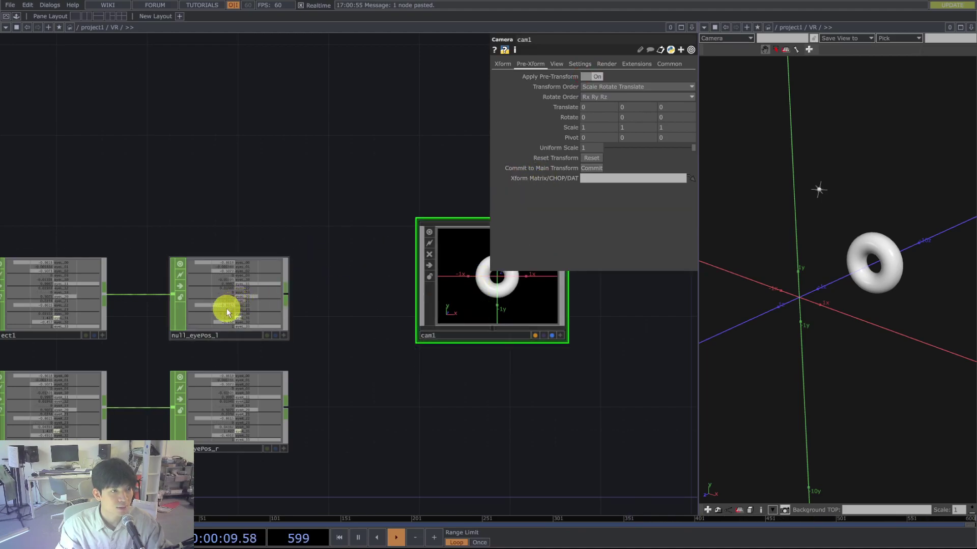
left_click_drag(217, 298, 583, 179)
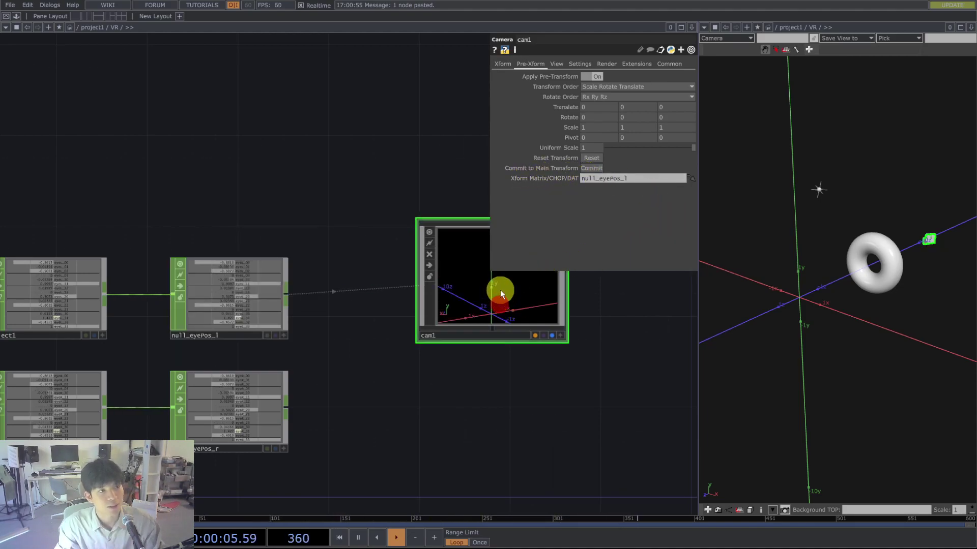
Duplicate the camera below the original and assign null_eyePos_r as the copy's Xform Matrix/CHOP/DAT
key("ctrl+c")
key("ctrl+v")
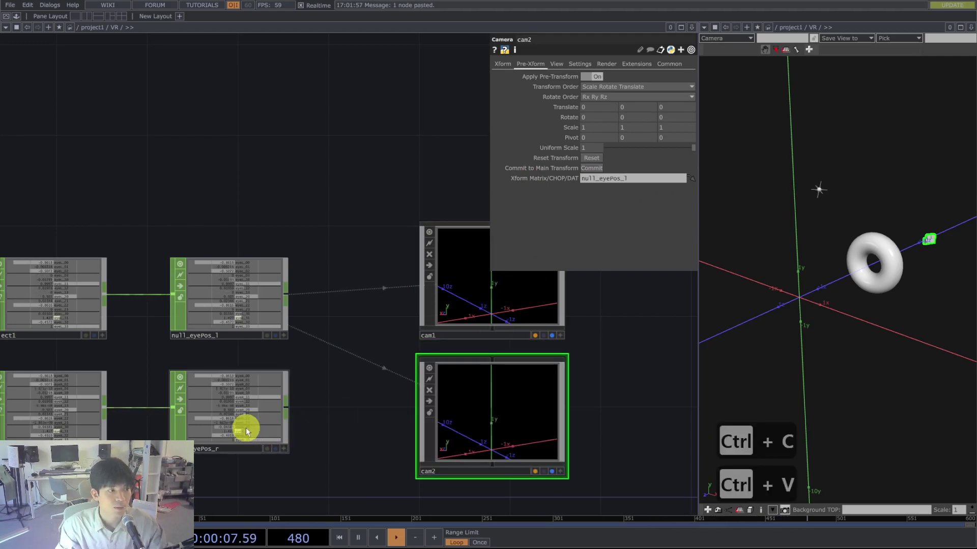
left_click(490, 414)
left_click_drag(236, 415, 613, 178)
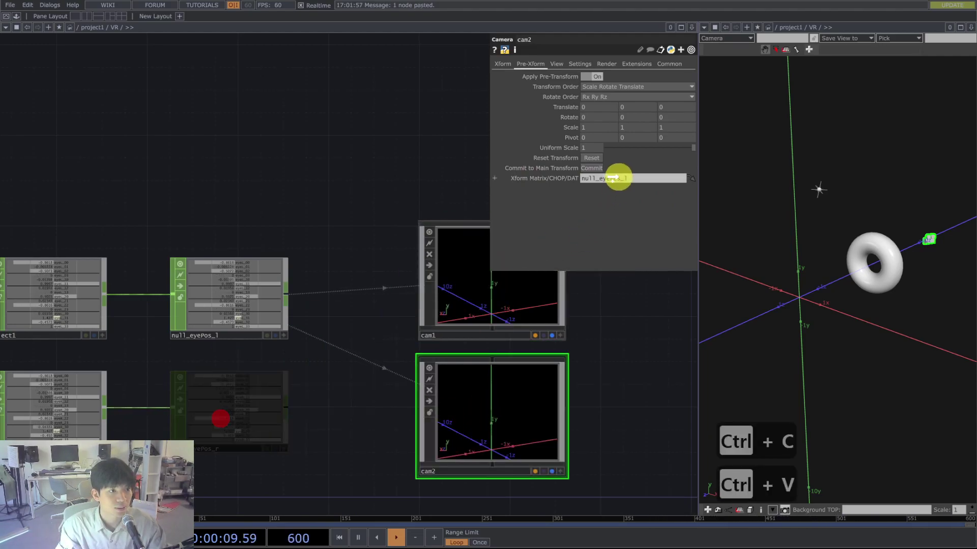
Rename the left-eye camera as cam1_eyeL
left_click(469, 333)
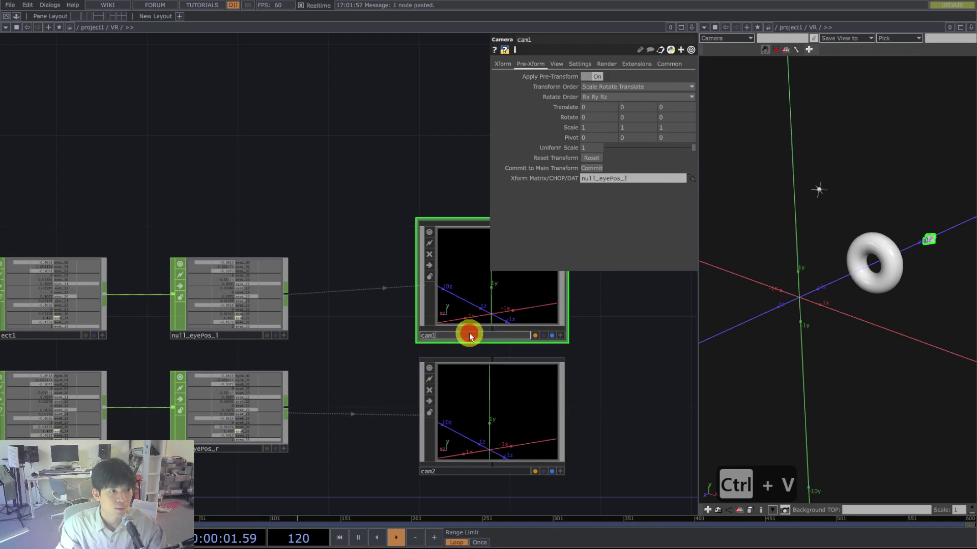
type("_eye")
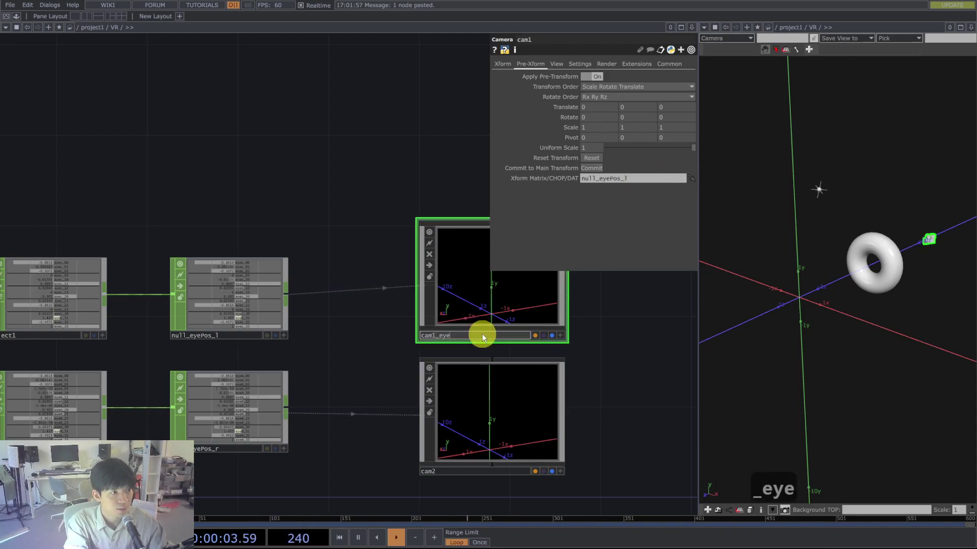
type("L")
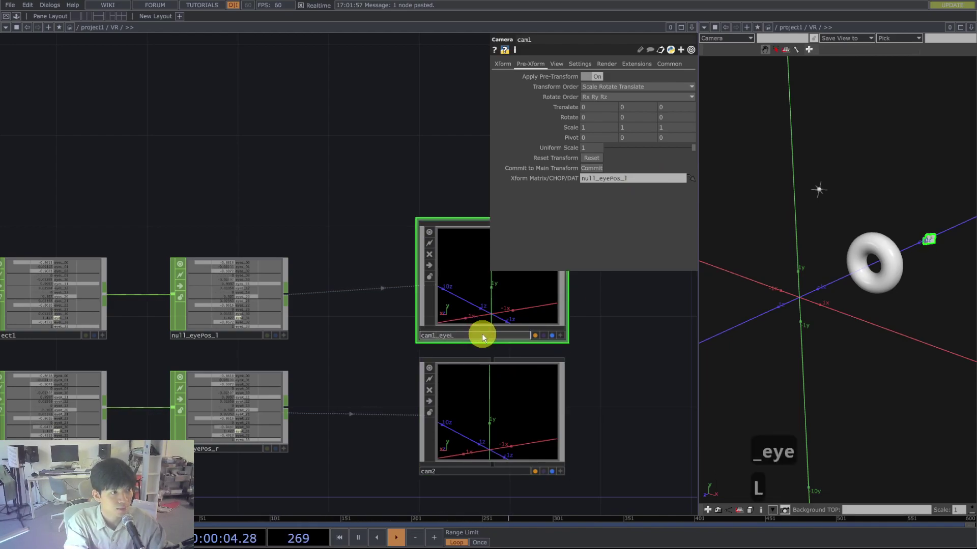
Rename the right-eye camera as cam_eyeR
left_click(451, 471)
key("BackSpace")
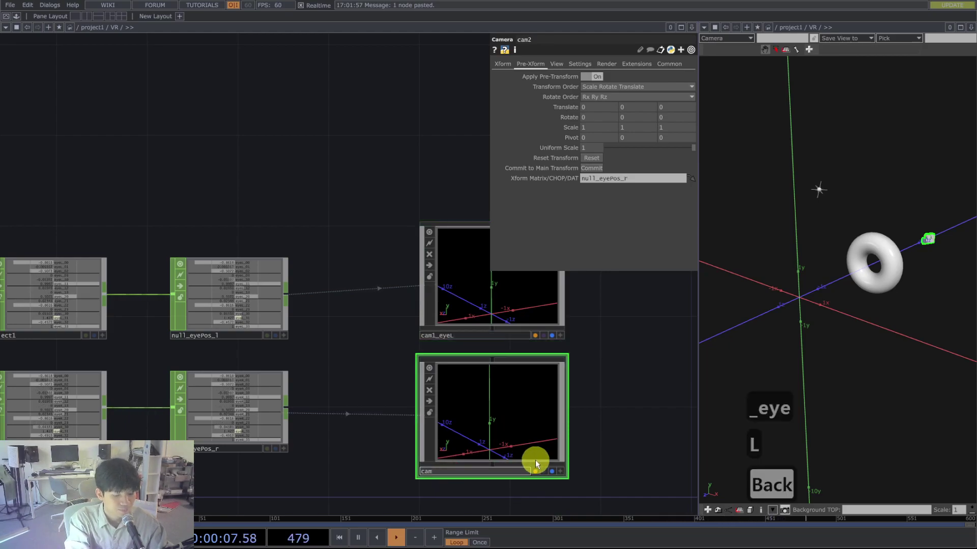
type("Eye")
key("BackSpace")
key("BackSpace")
key("BackSpace")
type("_el")
key("BackSpace")
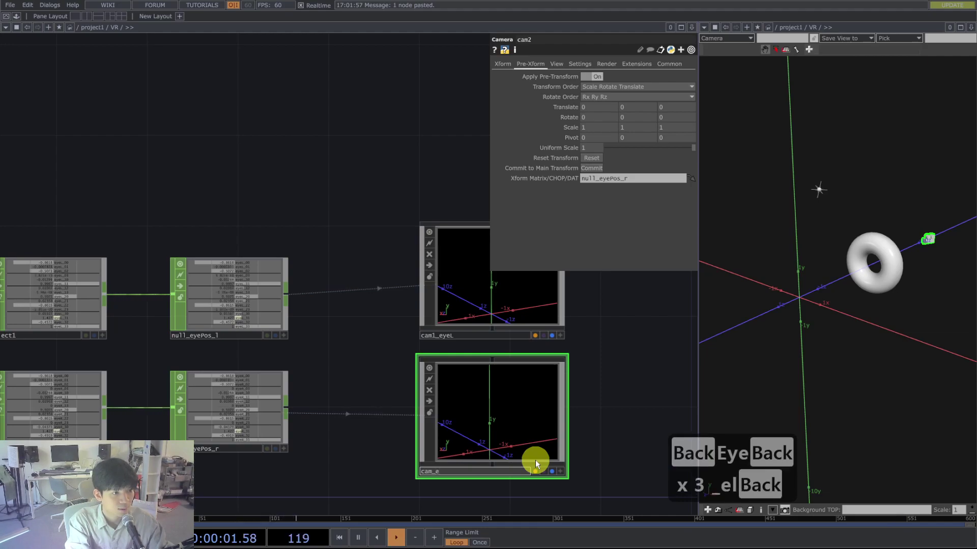
type("yeR")
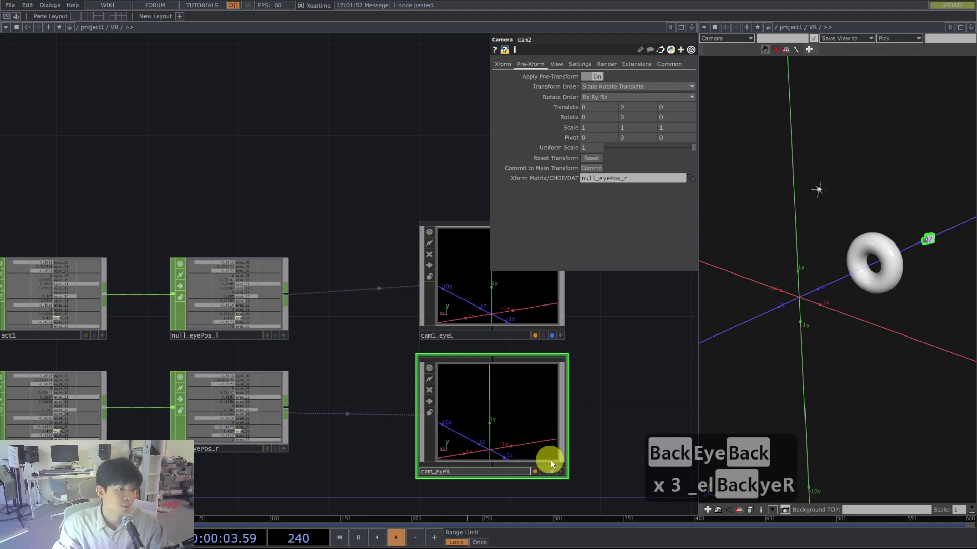
Add a Render TOP and place it to the right of the two eye cameras
left_click_drag(614, 417, 502, 409)
left_click_drag(587, 373, 419, 375)
left_click_drag(486, 371, 501, 398)
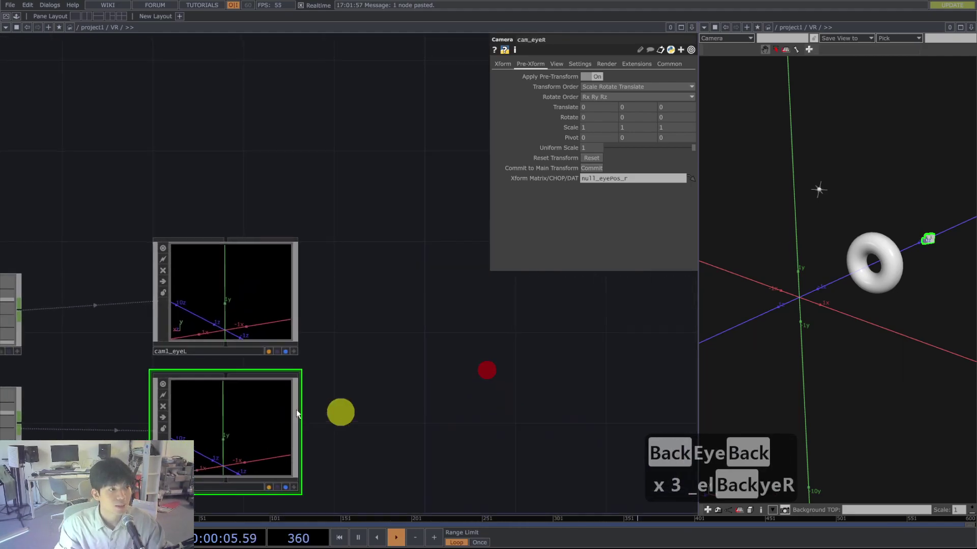
left_click_drag(397, 415, 349, 418)
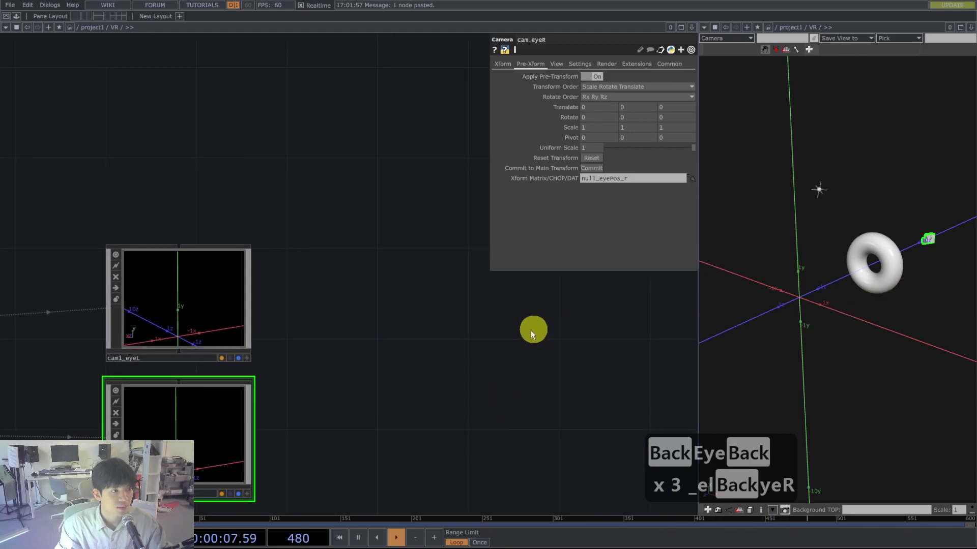
left_click_drag(480, 359, 428, 360)
key("Tab")
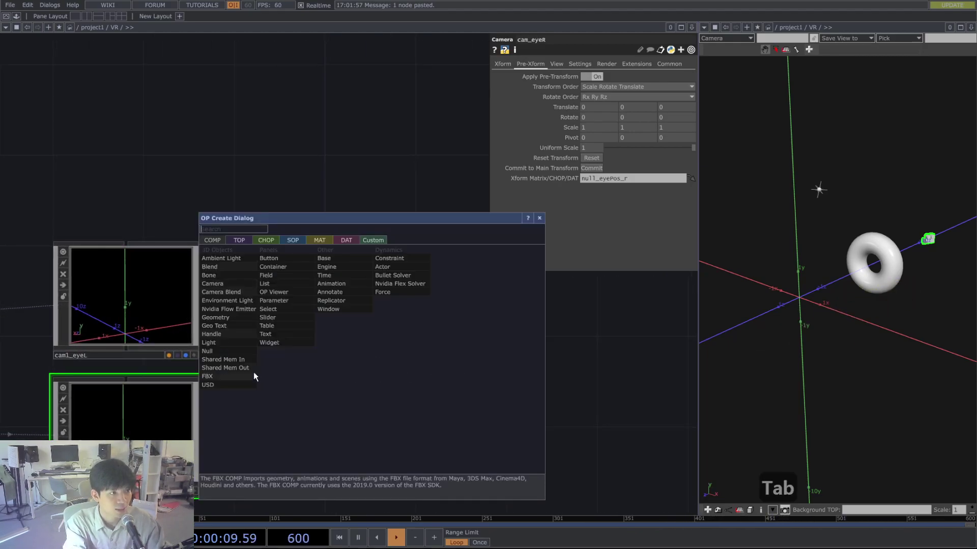
key("Tab")
type("render")
key("Return")
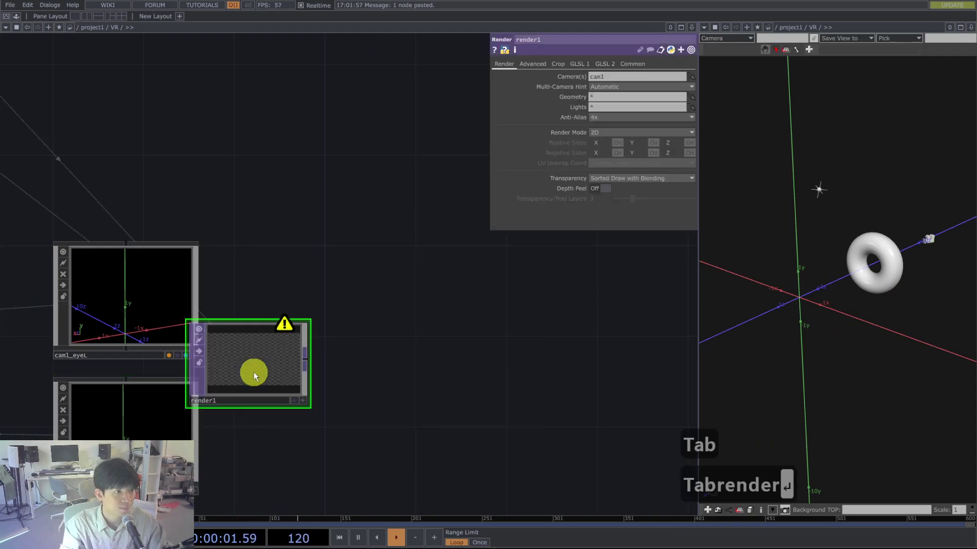
left_click_drag(234, 355, 488, 290)
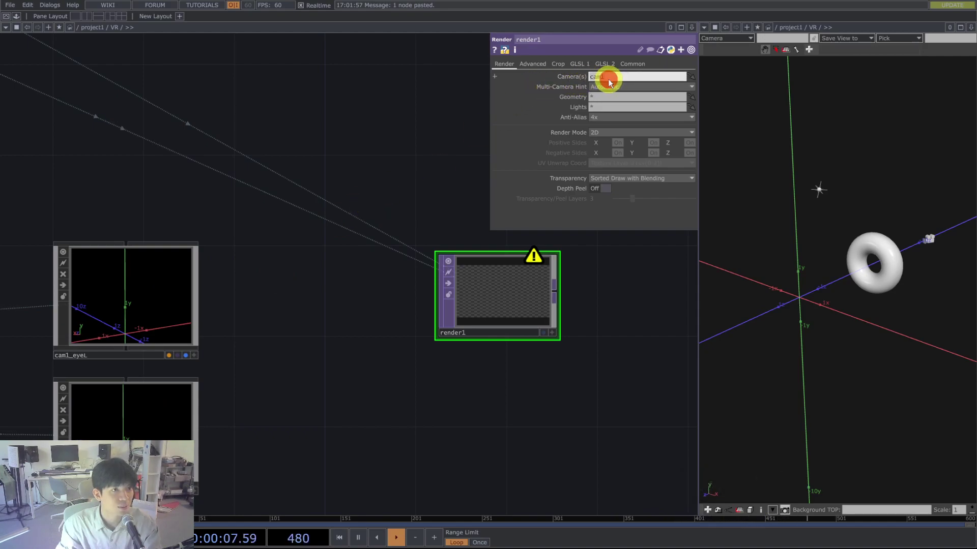
Clear the Render TOP's Camera(s) parameter and rename the left-eye camera as cam_eyeL
key("BackSpace")
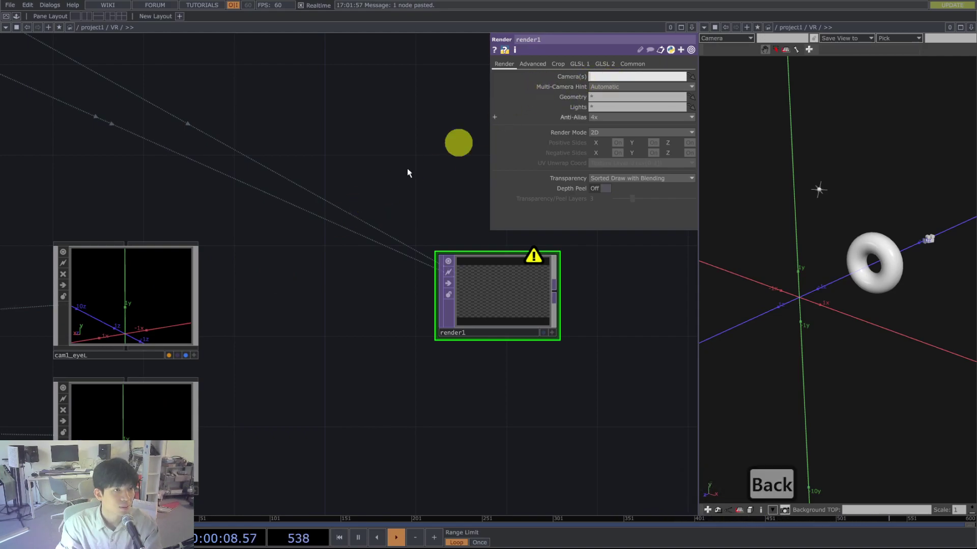
left_click(87, 359)
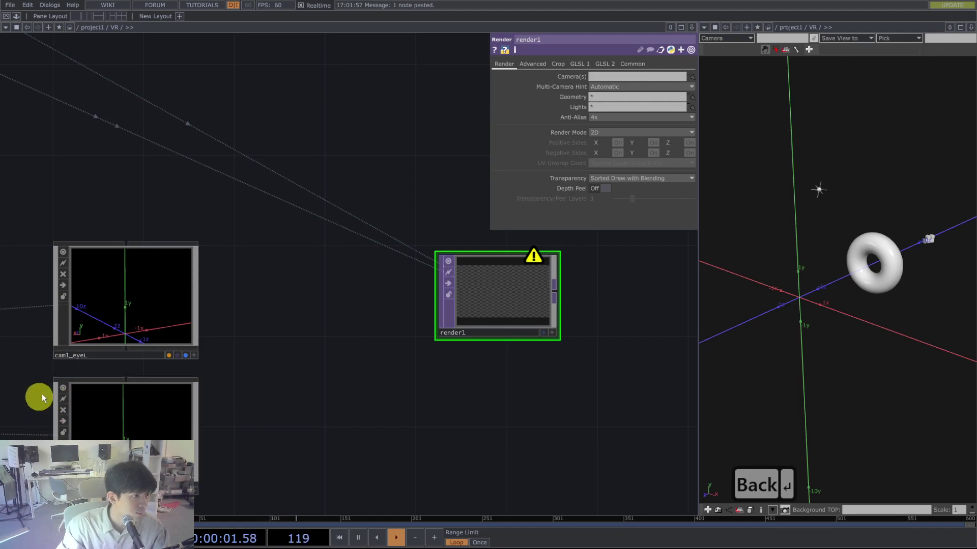
left_click(70, 357)
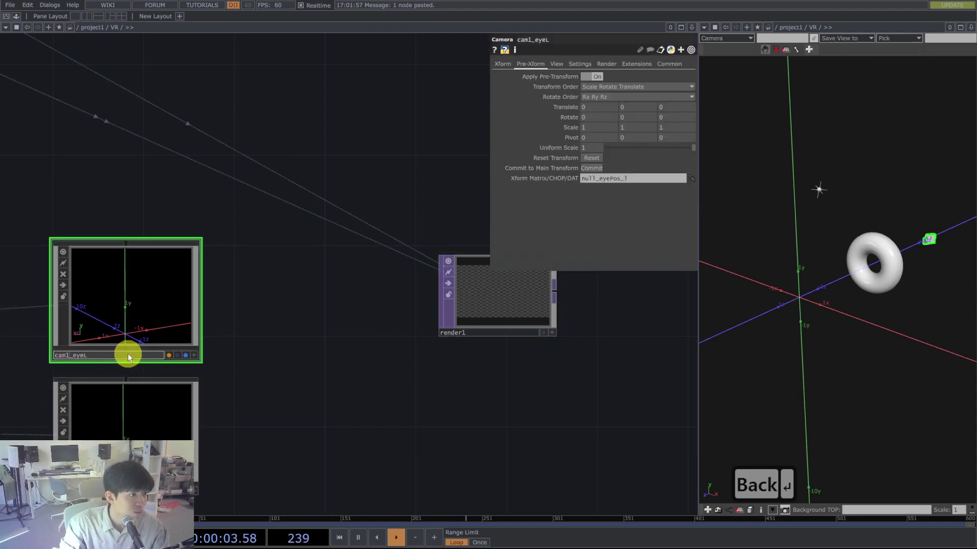
key("Left")
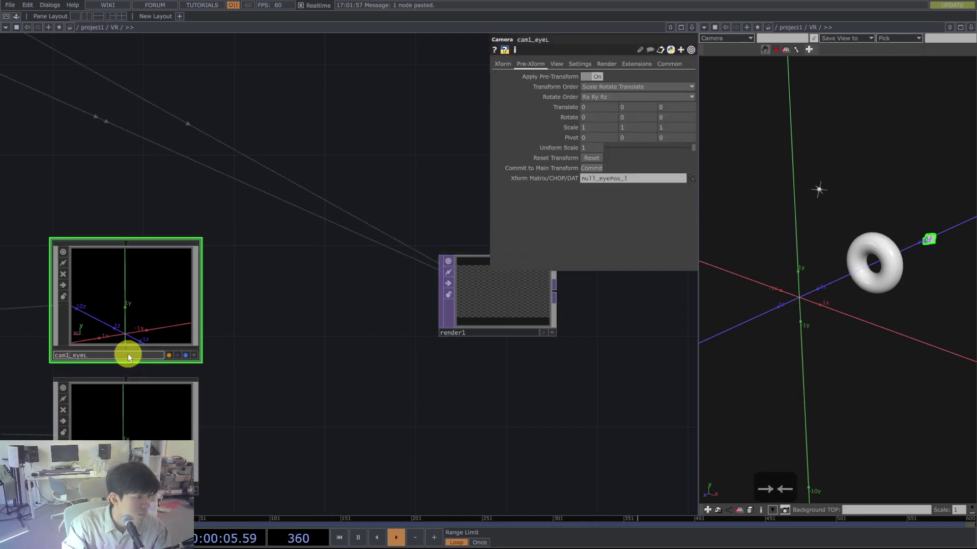
key("BackSpace")
Assign cam_eyeL as the Render TOP's camera
left_click_drag(374, 321, 368, 322)
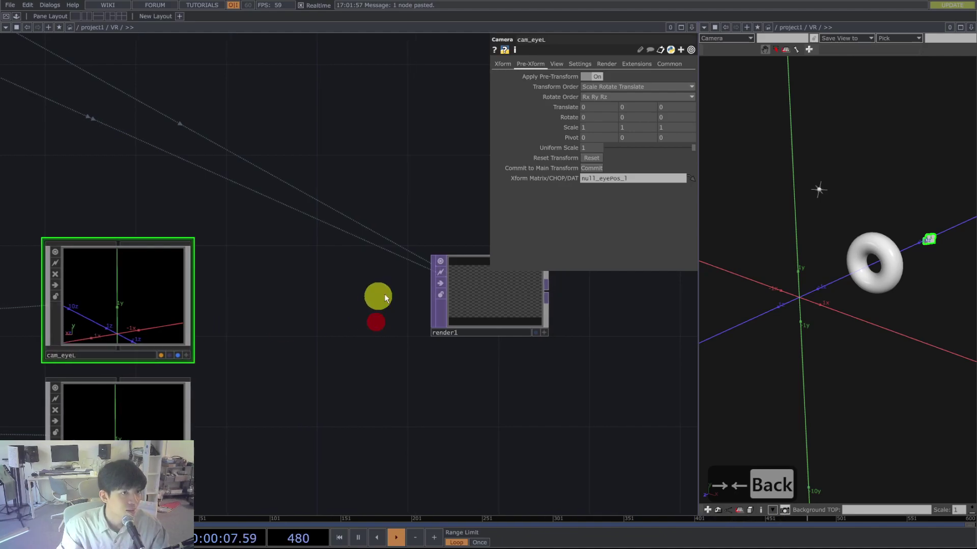
left_click(492, 288)
right_click_drag(254, 270, 121, 423)
left_click_drag(105, 339, 468, 306)
left_click(483, 295)
left_click(493, 286)
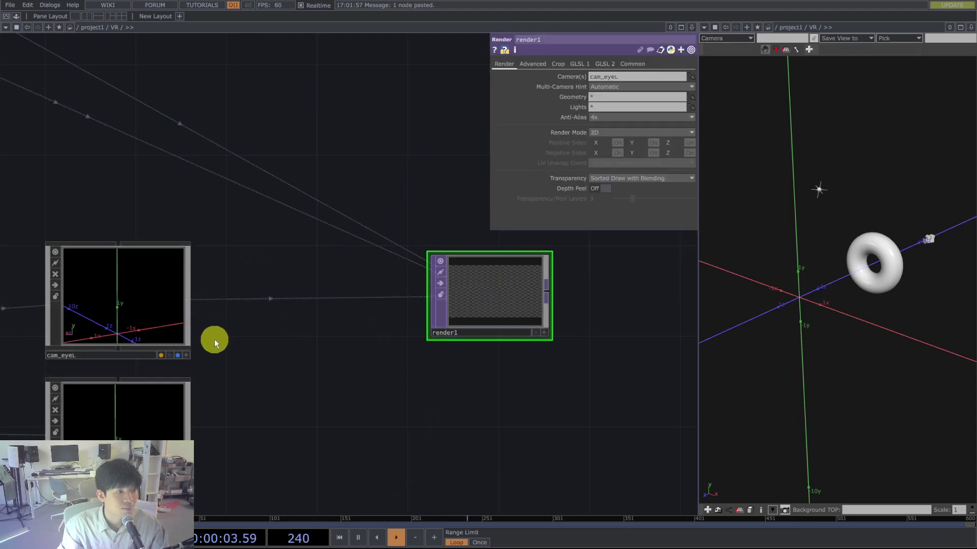
Add cam_eyeR after cam_eyeL in the Render TOP's Camera(s) parameter
left_click(632, 76)
key("ctrl+c")
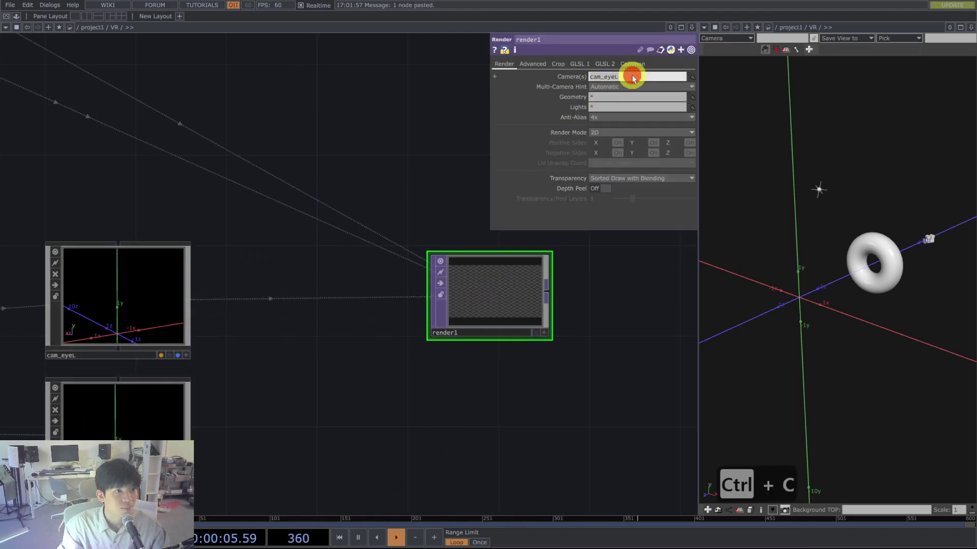
key("ctrl+v")
key("BackSpace")
type("R")
left_click(335, 365)
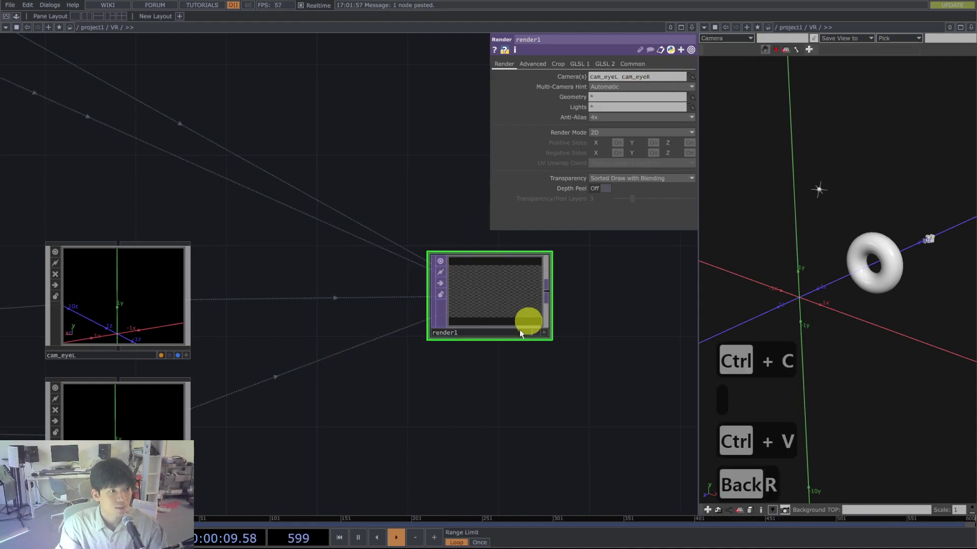
Add a Render Select TOP below render1 and assign render1 as its TOP
left_click_drag(443, 375, 377, 385)
key("Tab")
type("render sele")
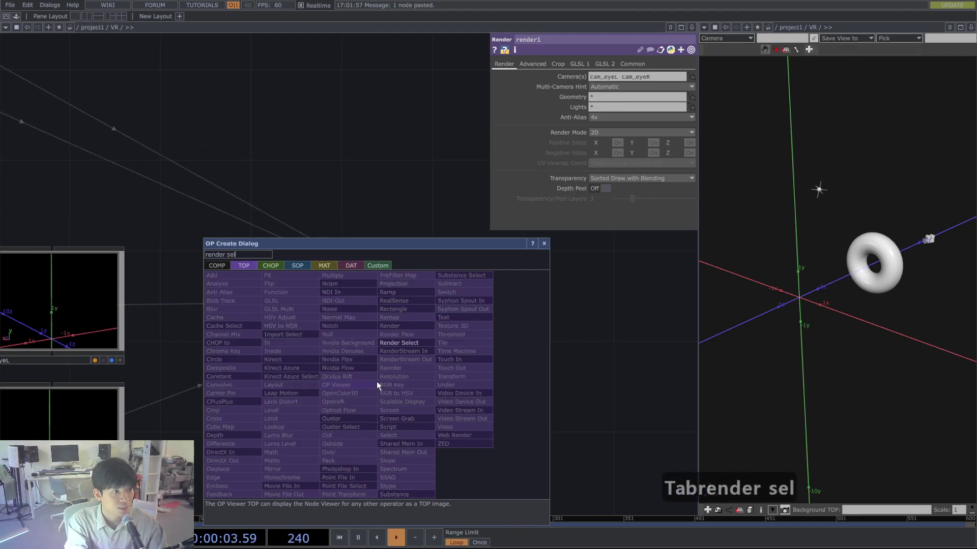
key("Return")
left_click_drag(362, 391, 414, 404)
left_click_drag(438, 296, 425, 375)
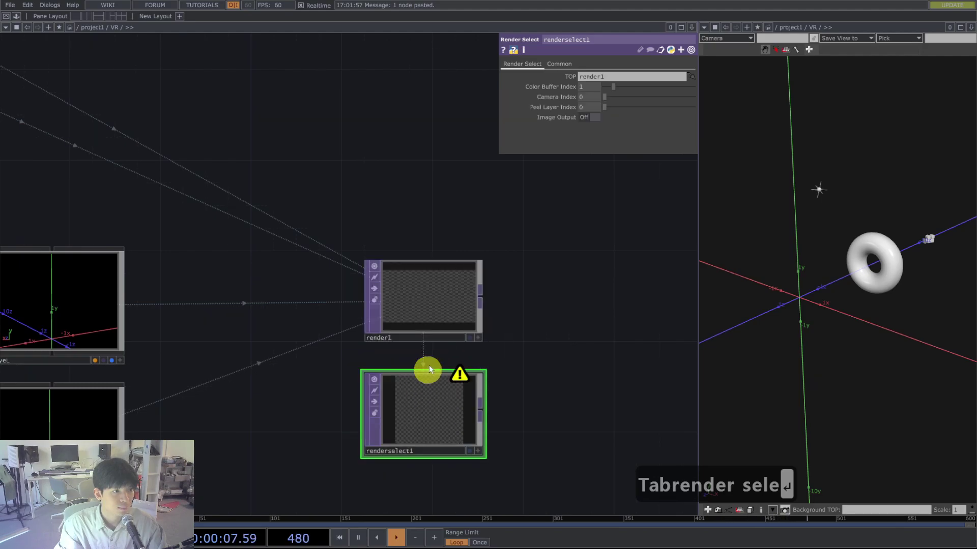
Set the Multi-Camera Hint of render1 to Off (One Pass Per Camera)
left_click(437, 300)
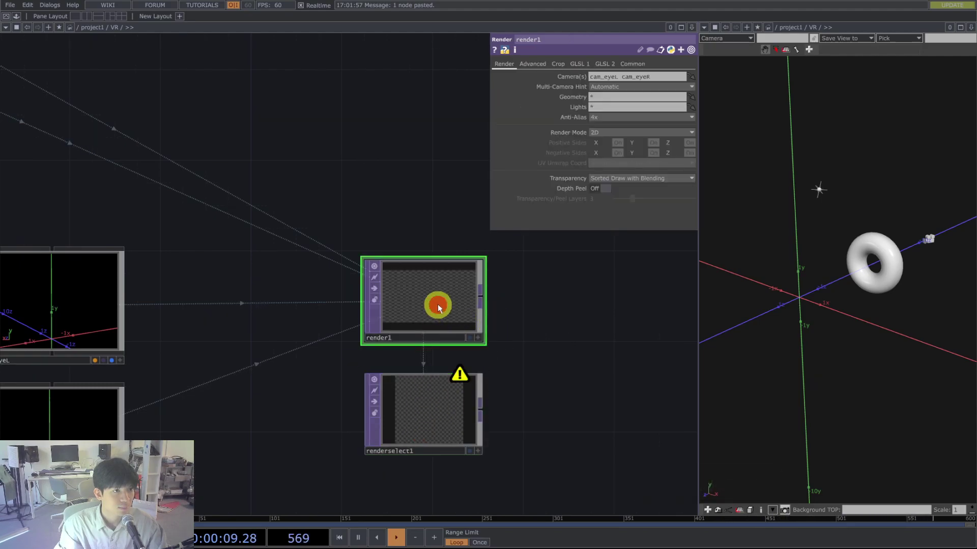
left_click(618, 87)
left_click(632, 100)
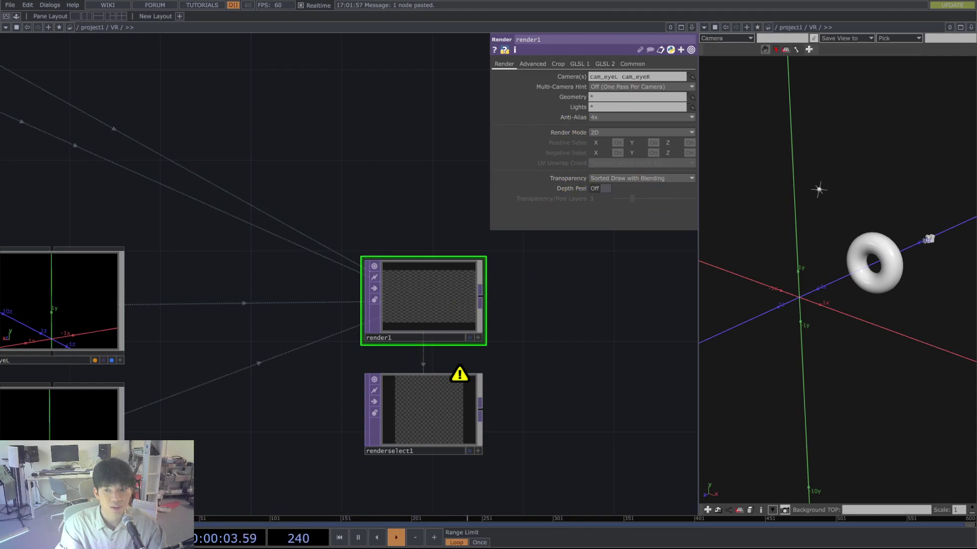
Set the Render Select TOP's Color Buffer Index to 0 and its Camera Index to 1
left_click(422, 412)
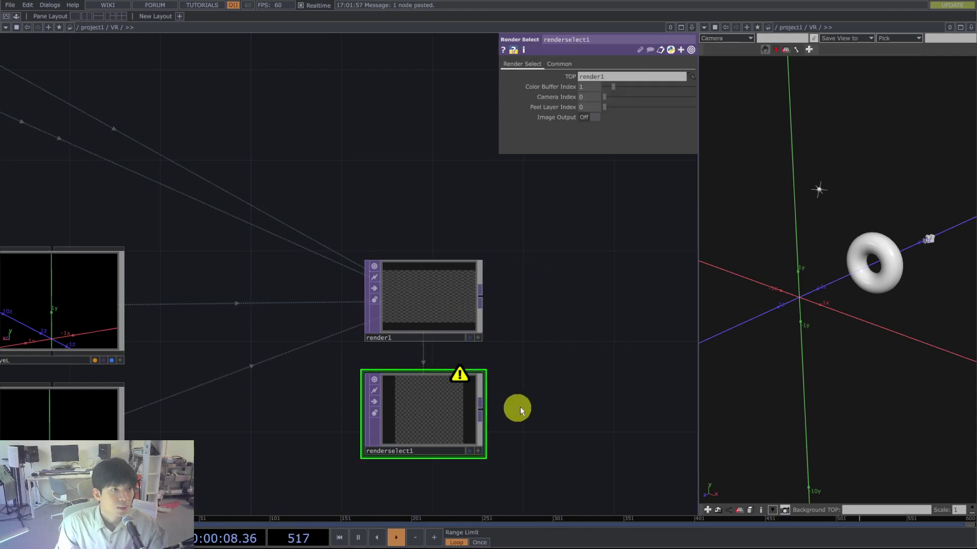
left_click_drag(514, 411, 571, 355)
scroll(466, 299, "up", 3)
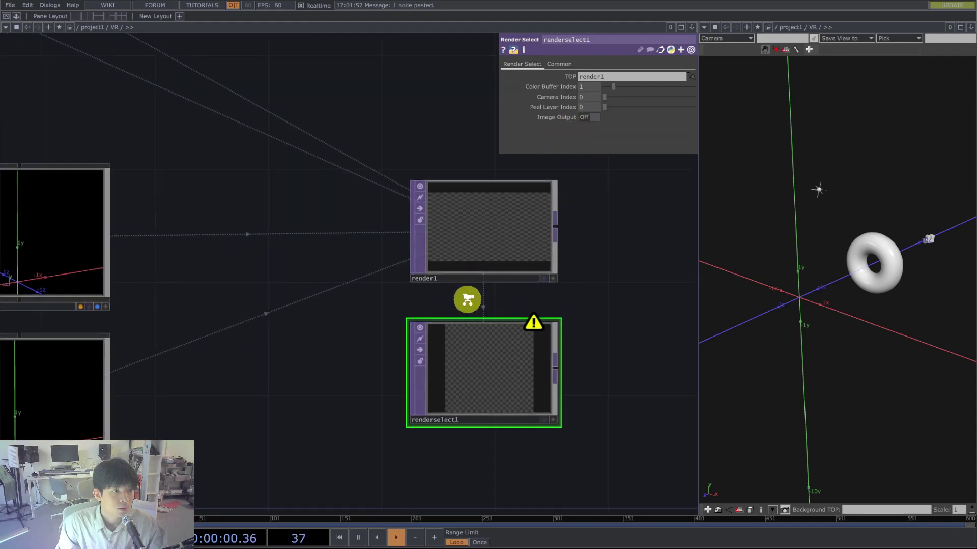
left_click(461, 235)
left_click(499, 65)
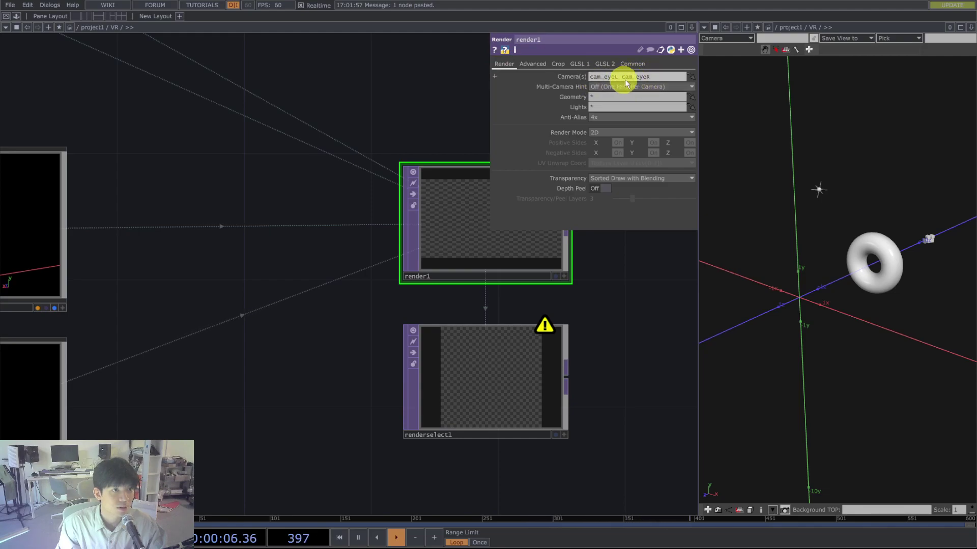
left_click(526, 391)
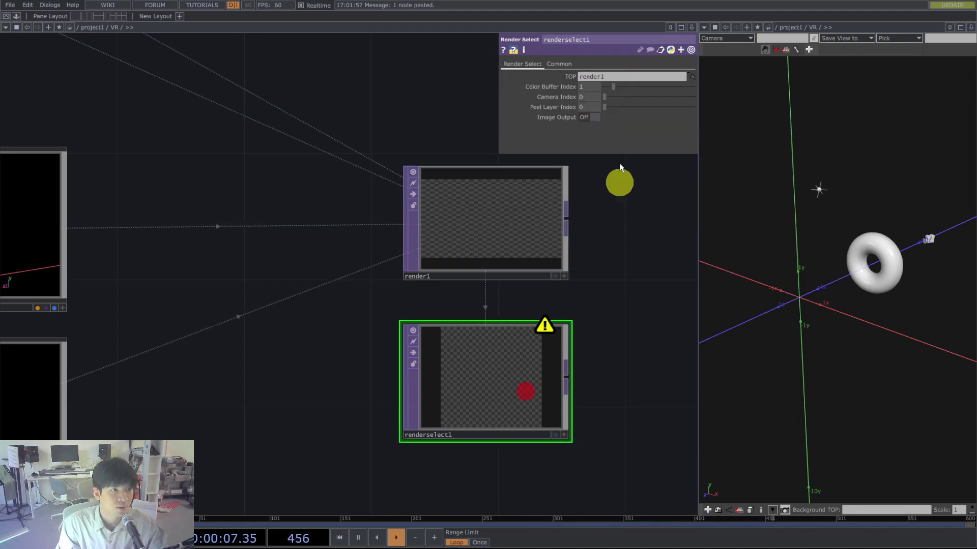
left_click(586, 91)
key("BackSpace")
type("0")
key("Tab")
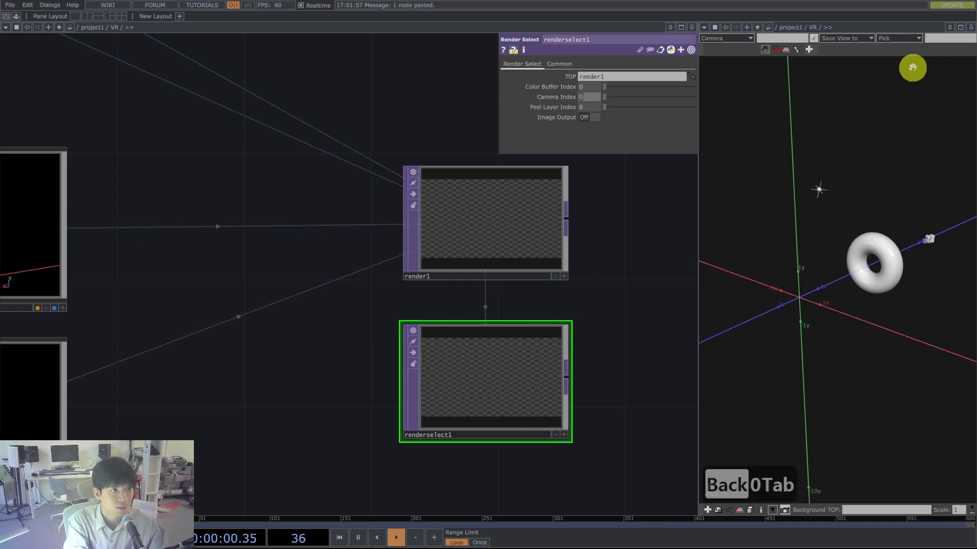
type("1")
key("Return")
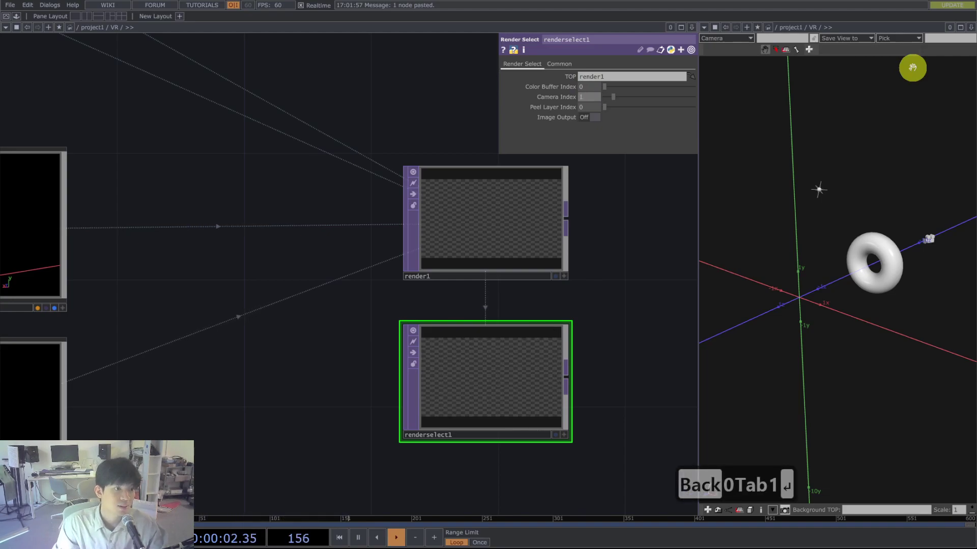
Turn on Device Info for the Oculus Rift CHOP to output the per-eye render width and height channels
left_click_drag(310, 371, 372, 385)
scroll(410, 372, "down", 5)
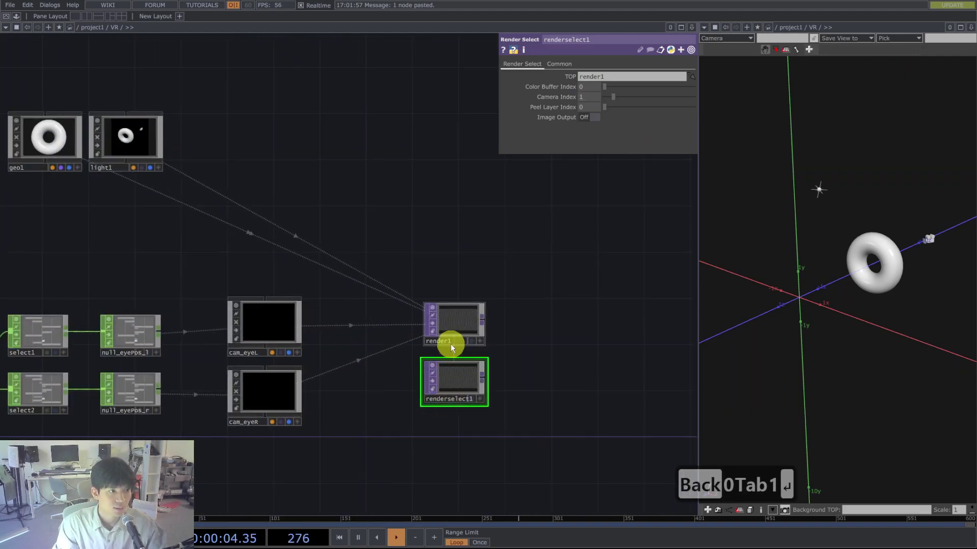
left_click_drag(342, 298, 586, 336)
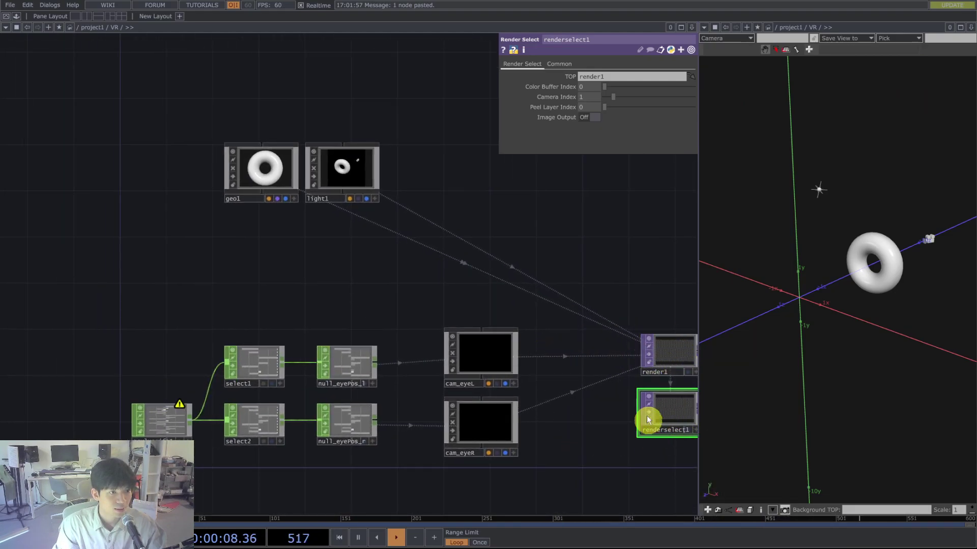
scroll(170, 387, "up", 5)
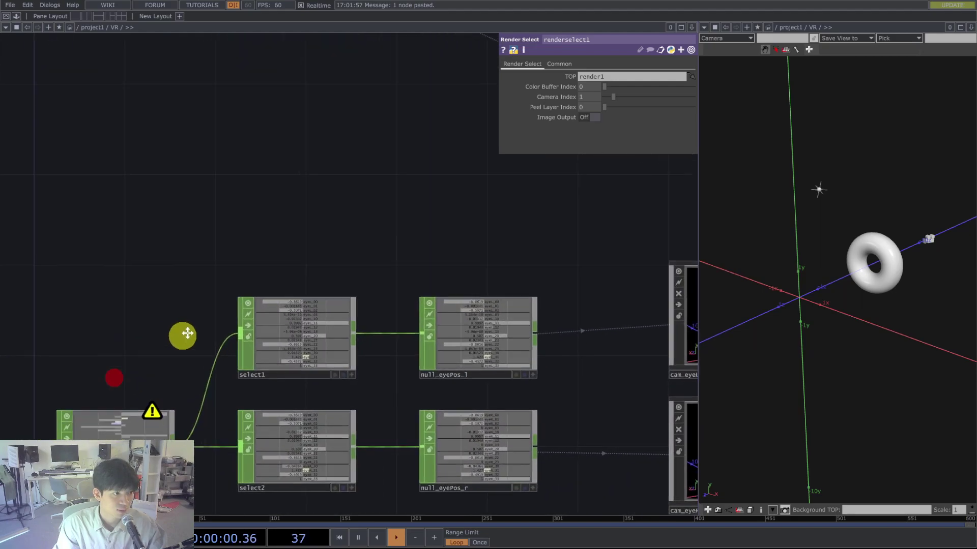
left_click_drag(197, 349, 214, 336)
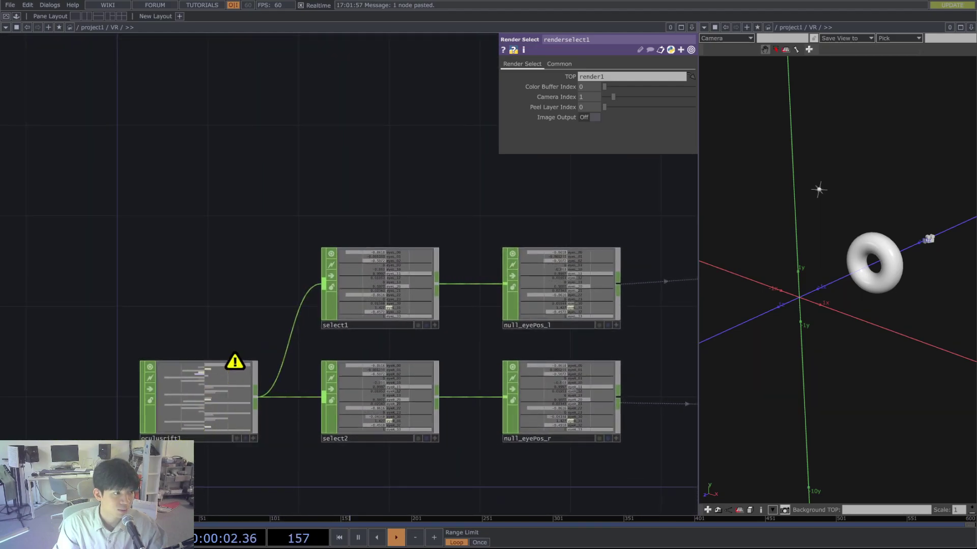
scroll(174, 443, "up", 9)
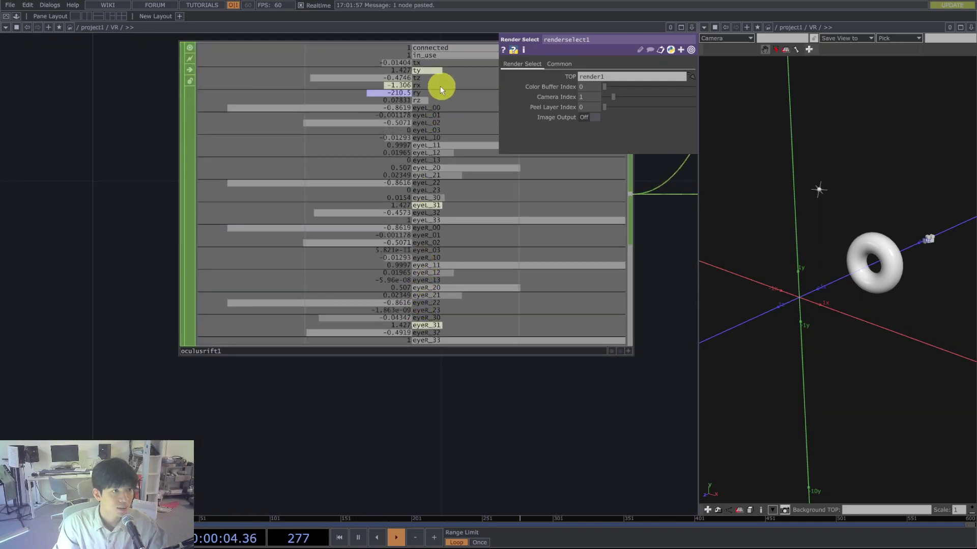
left_click(409, 197)
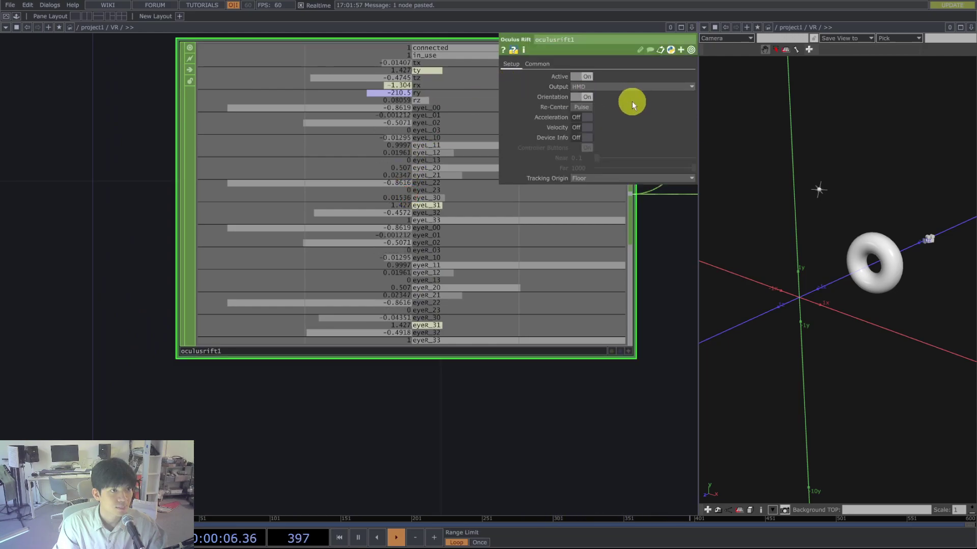
left_click(579, 140)
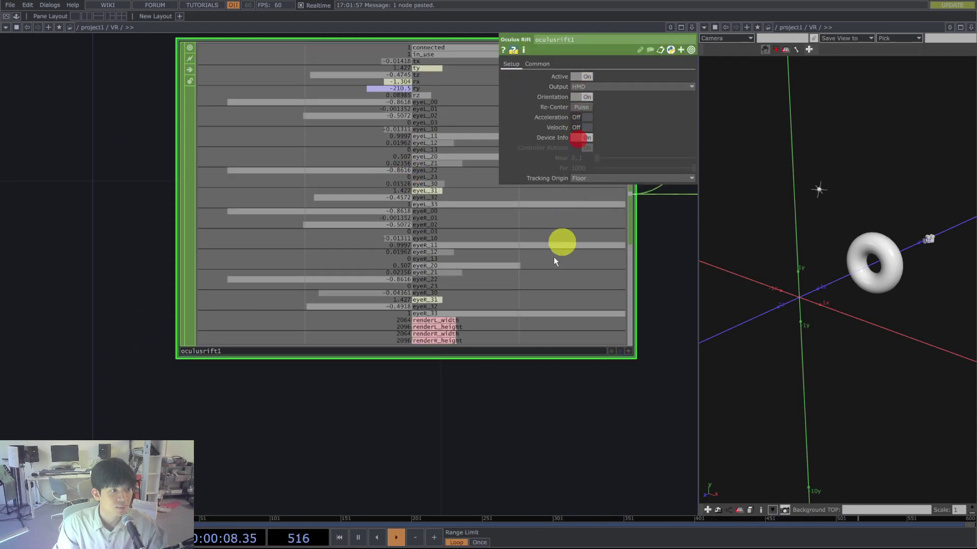
scroll(430, 388, "up", 4)
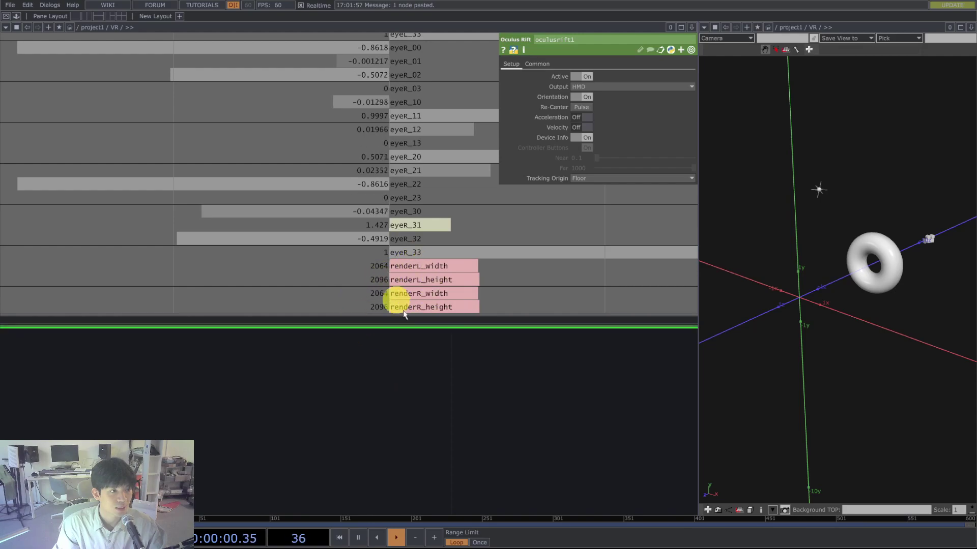
left_click_drag(503, 427, 429, 479)
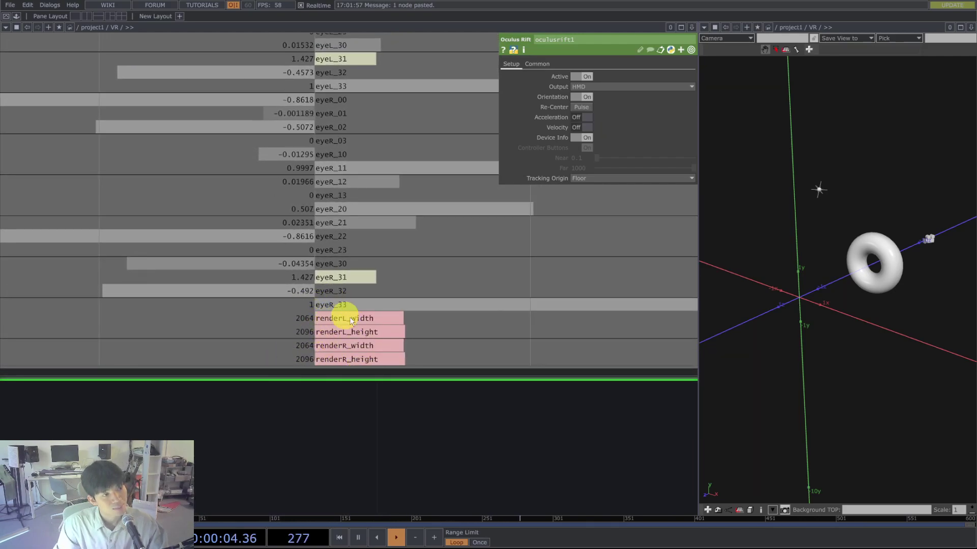
Duplicate the left-eye Select CHOP and place the copy above the original
scroll(316, 451, "down", 4)
left_click_drag(477, 352, 275, 465)
scroll(359, 385, "down", 4)
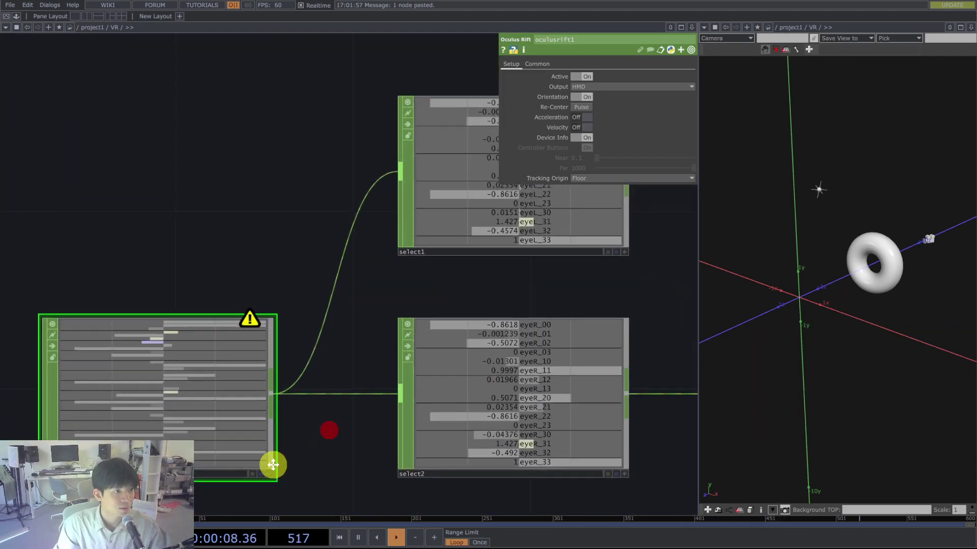
scroll(275, 465, "down", 5)
left_click(351, 368)
key("ctrl+c")
key("ctrl+v")
mouse_move(342, 430)
left_mouse_down()
mouse_move(381, 223)
mouse_move(330, 238)
mouse_move(350, 250)
left_mouse_up()
scroll(352, 247, "up", 4)
Set the duplicated Select CHOP's Channel Names to renderL_* so it picks the left-eye render width and height
left_click(164, 311)
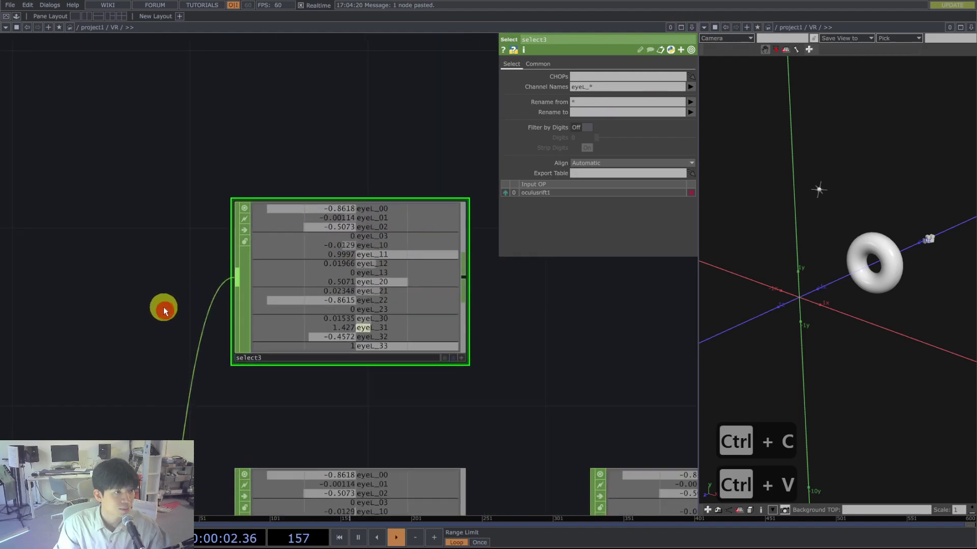
left_click_drag(164, 311, 336, 80)
scroll(189, 281, "down", 2)
left_click_drag(146, 353, 219, 162)
scroll(184, 342, "up", 5)
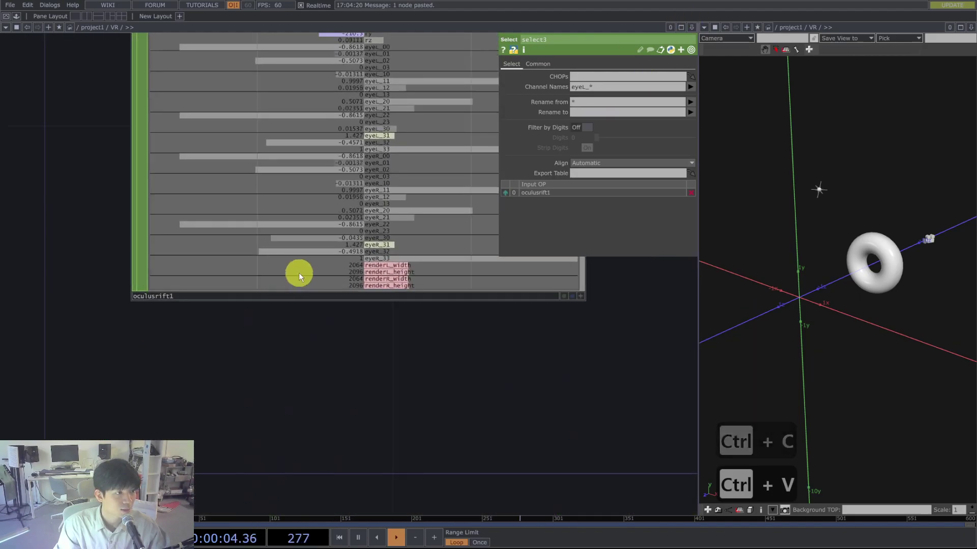
left_click(605, 89)
key("BackSpace")
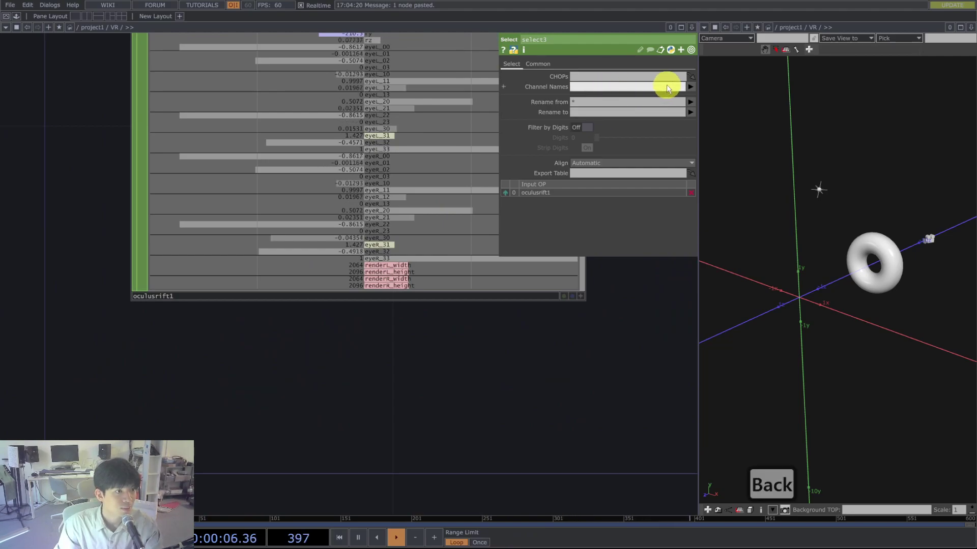
type("tr")
key("BackSpace")
key("BackSpace")
key("BackSpace")
type("rn")
key("BackSpace")
type("enderL_*")
key("Return")
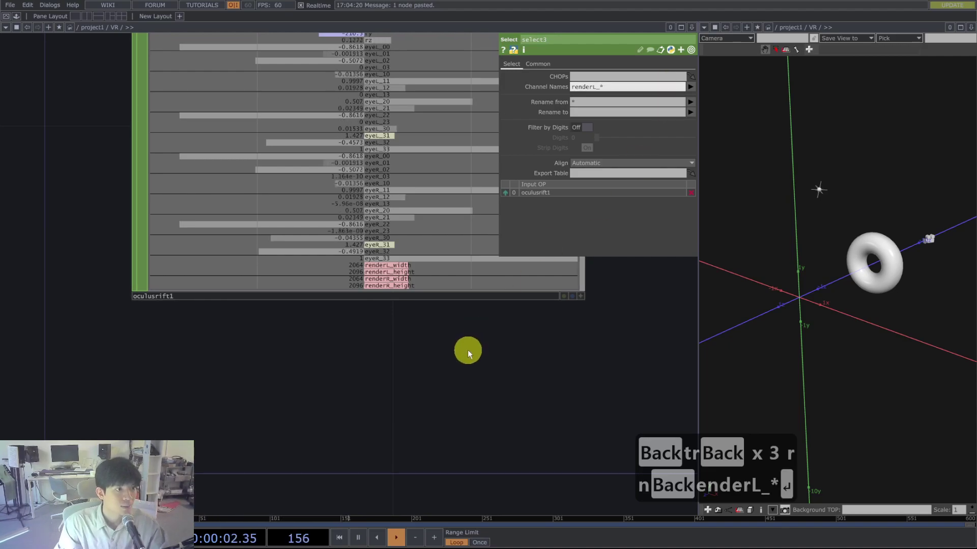
Append a Null CHOP to select3 and name it null_resolution
scroll(335, 429, "down", 5)
left_click_drag(364, 246, 251, 279)
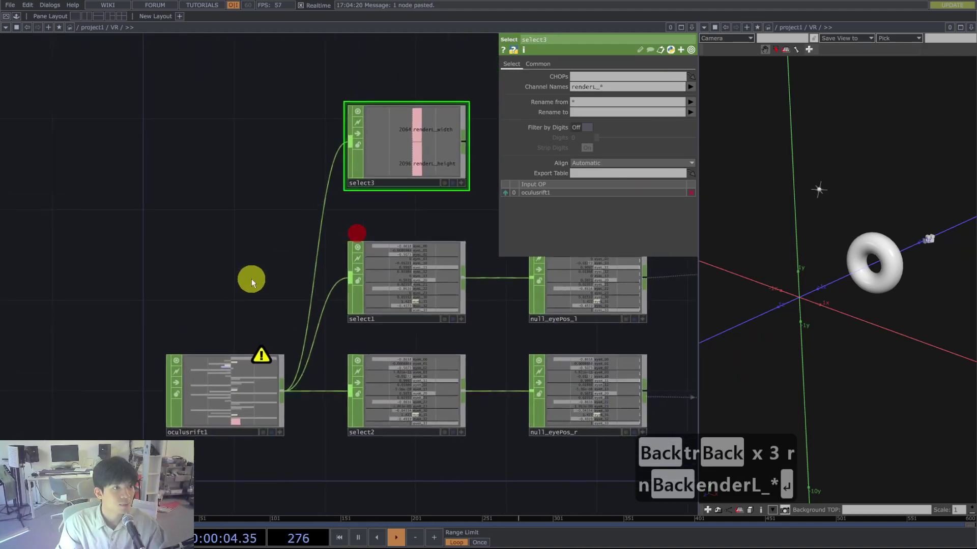
scroll(436, 140, "up", 3)
scroll(436, 140, "up", 2)
left_click_drag(440, 342, 246, 374)
scroll(260, 353, "down", 4)
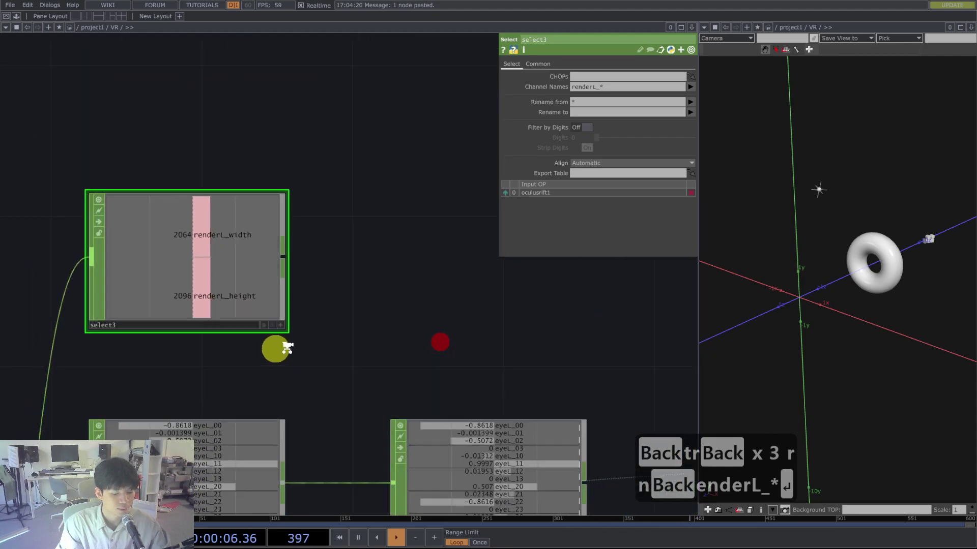
left_click_drag(351, 359, 288, 372)
key("alt+n")
left_click(355, 283)
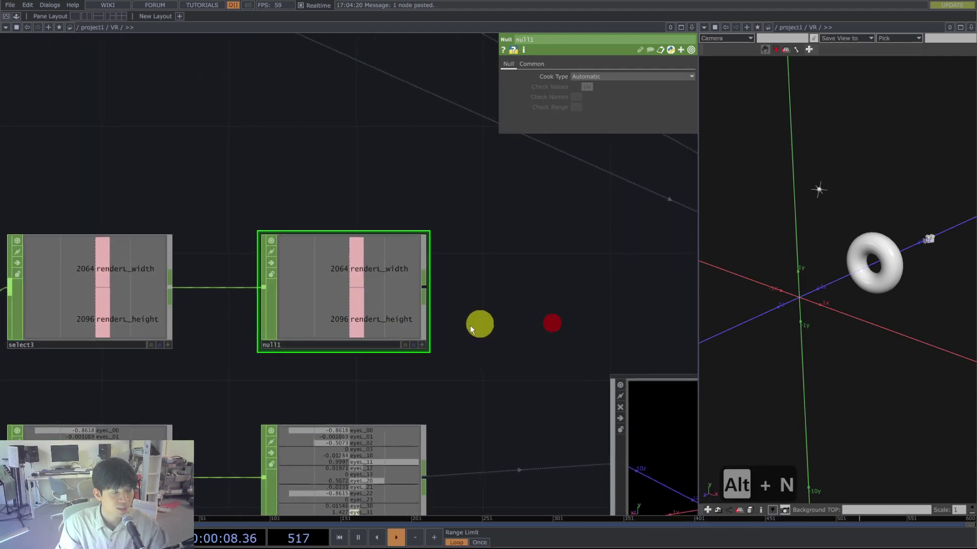
left_click(303, 342)
key("BackSpace")
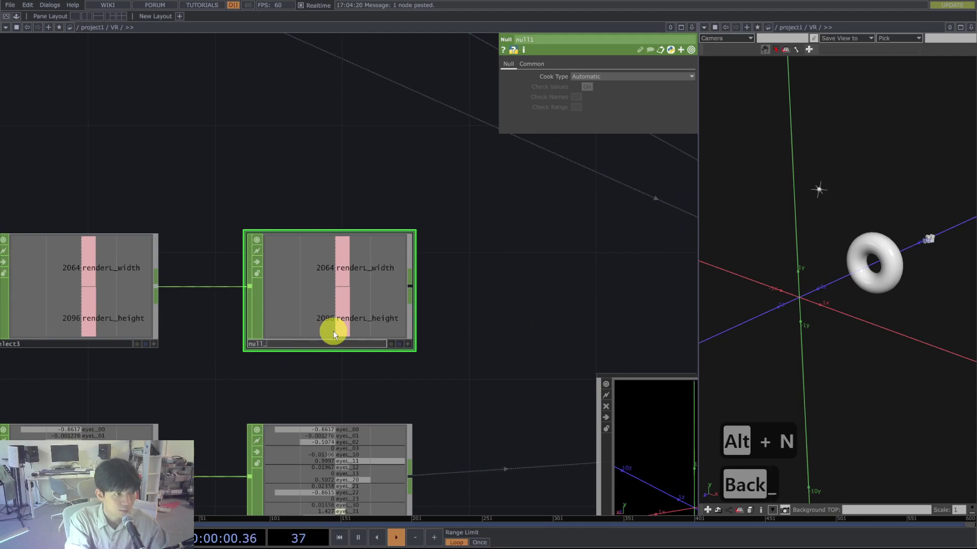
type("_")
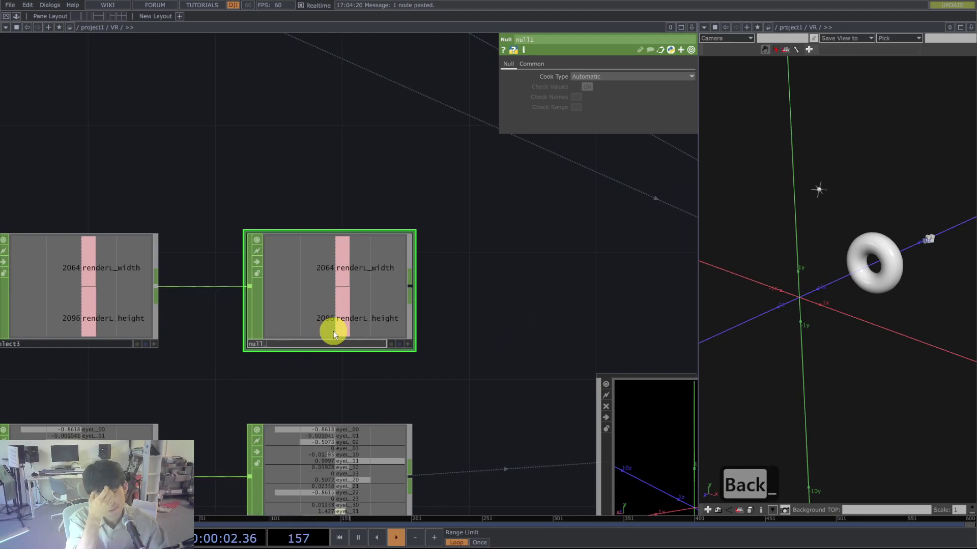
type("re")
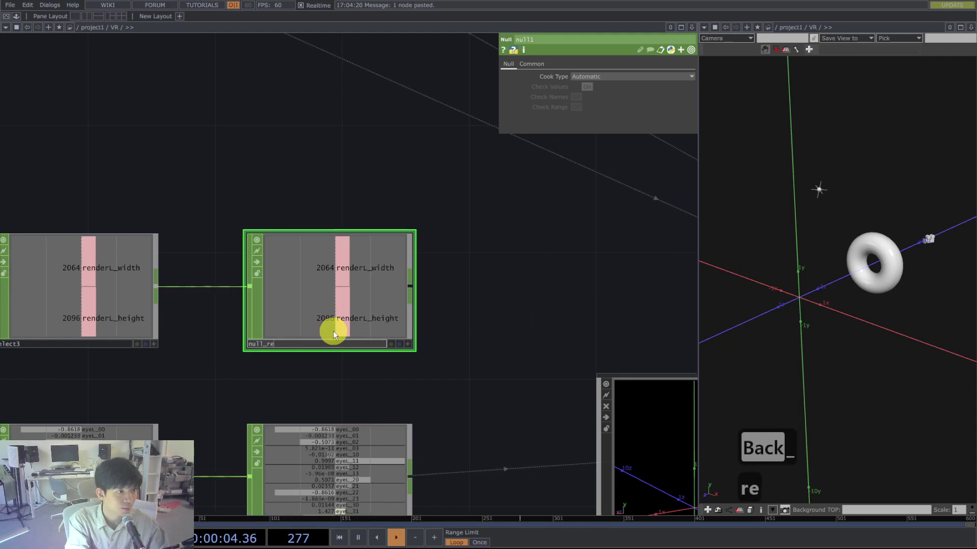
type("solution")
key("Return")
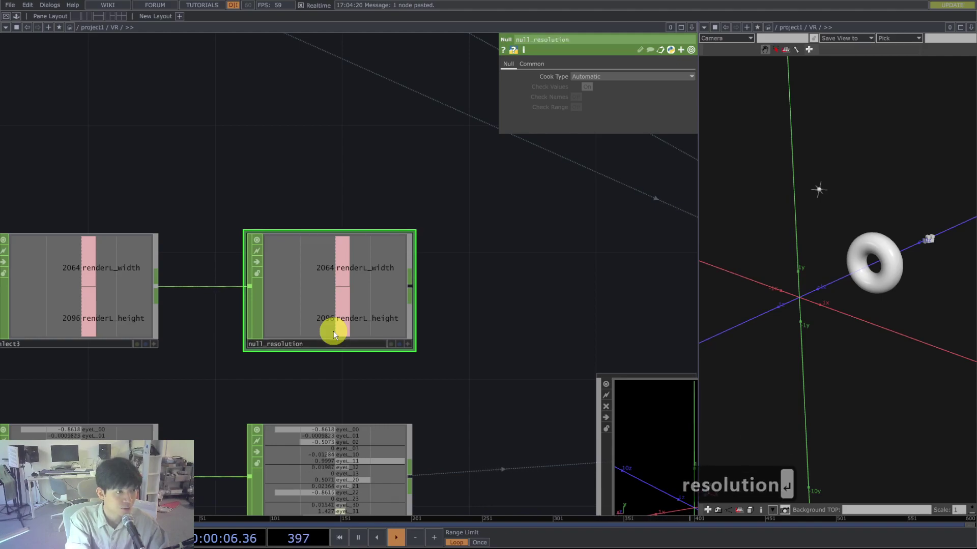
Drive render1's Resolution width and height by CHOP reference from null_resolution's renderL_width and renderL_height channels
left_click_drag(546, 334, 234, 264)
scroll(237, 264, "down", 4)
left_click(555, 337)
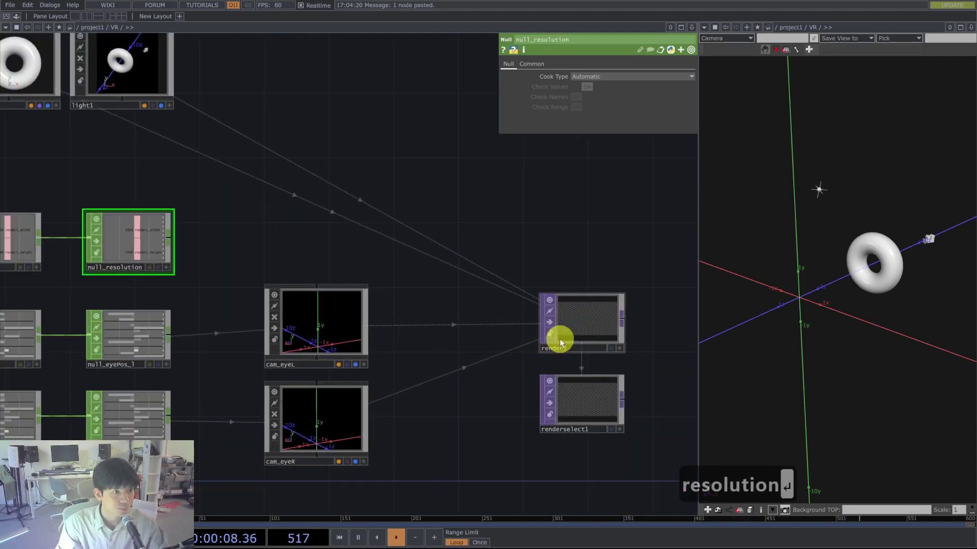
left_click(632, 63)
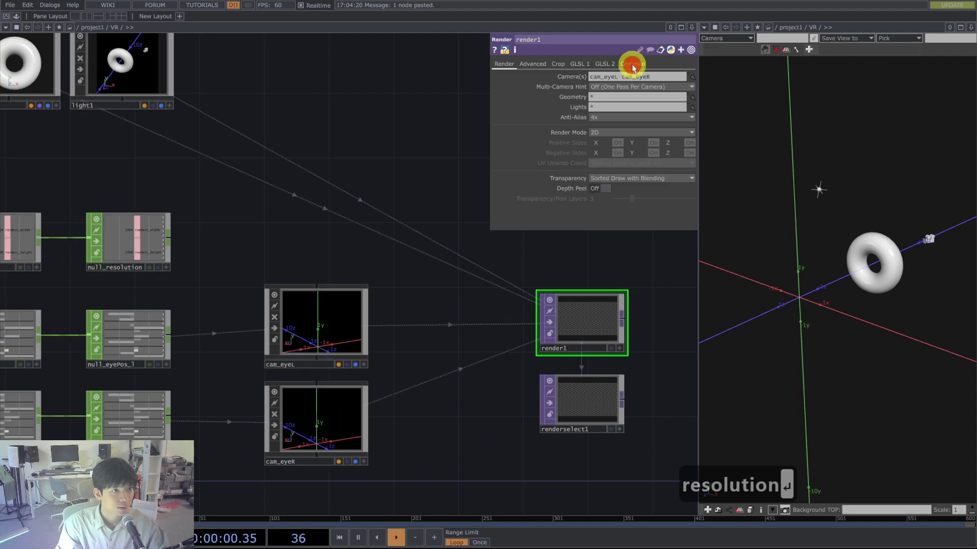
left_click(167, 270)
left_click_drag(129, 228, 612, 72)
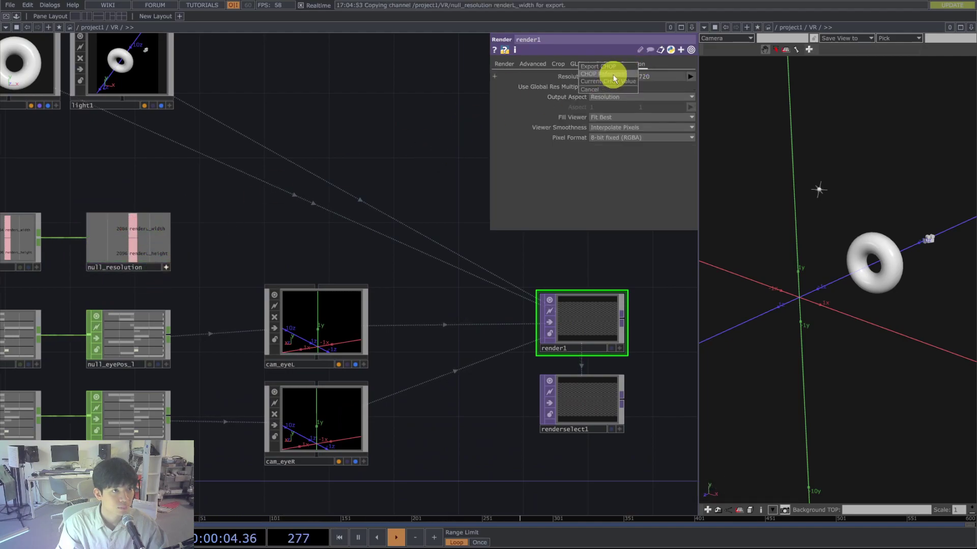
left_click_drag(129, 251, 659, 77)
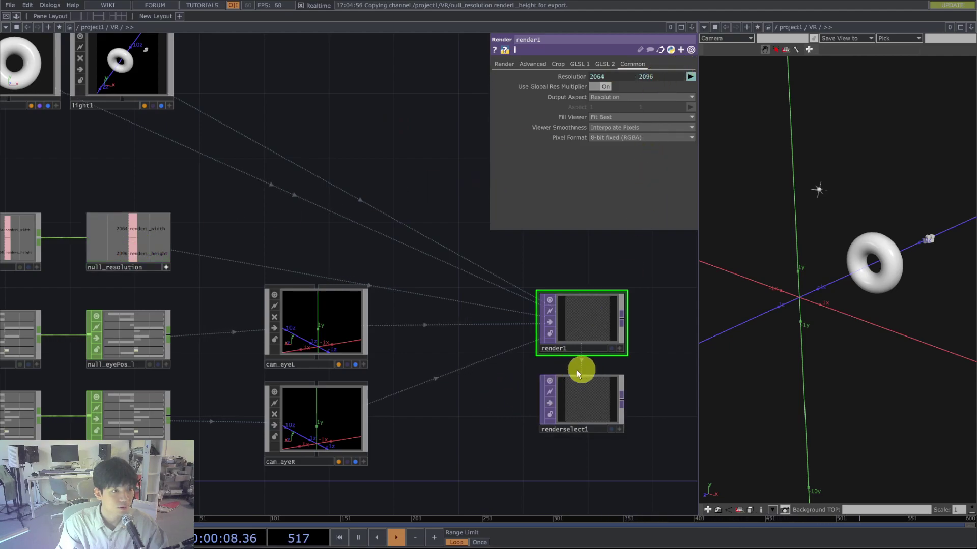
Add an Oculus Rift TOP beside render1, with render1 connected to its left-eye input
mouse_move(458, 400)
left_mouse_down()
mouse_move(484, 314)
mouse_move(418, 440)
left_mouse_up()
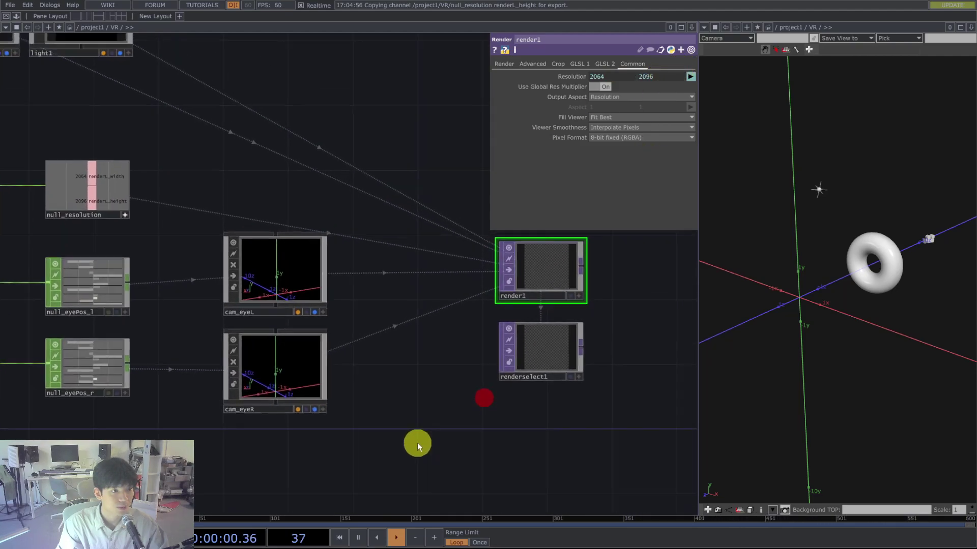
right_click_drag(431, 414, 533, 274)
left_click(408, 403)
left_click_drag(447, 386, 302, 419)
scroll(520, 341, "up", 3)
right_click(373, 304)
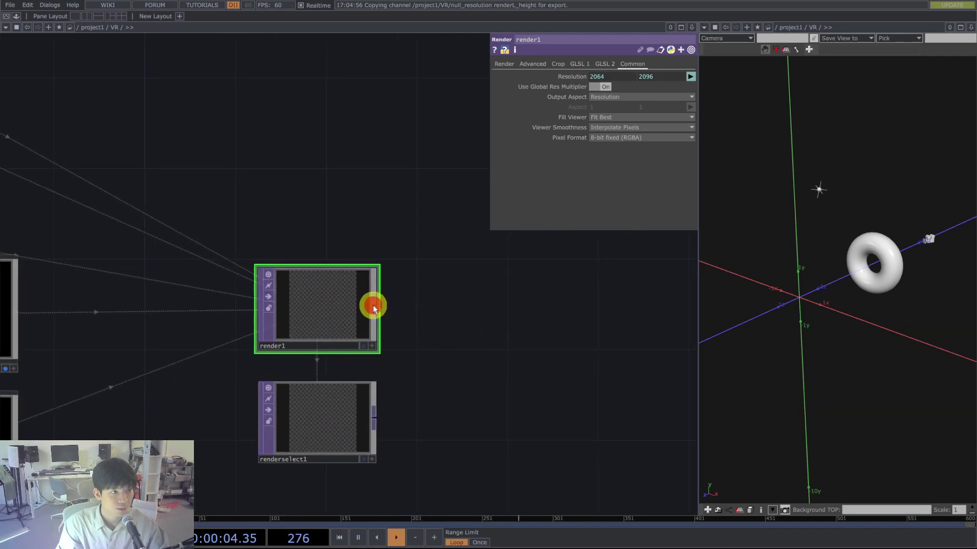
type("ocu")
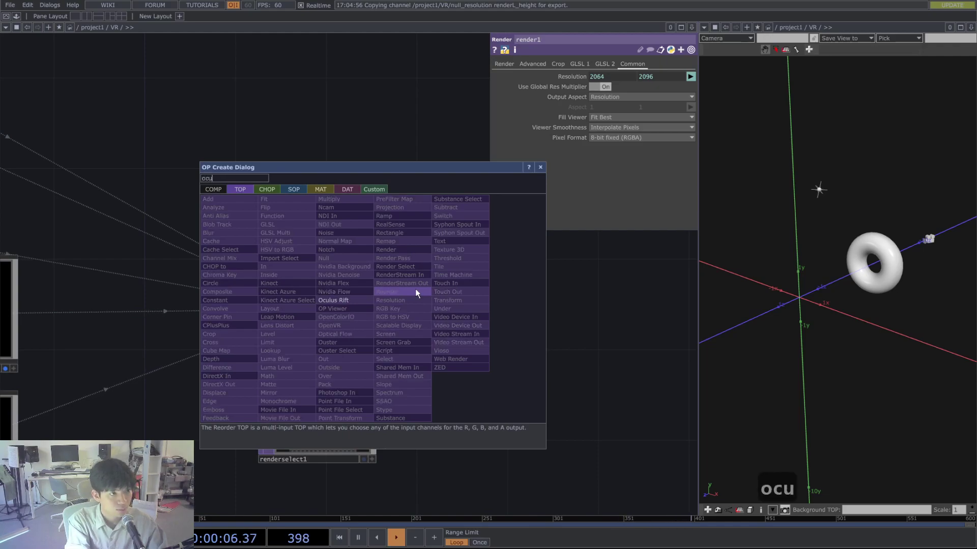
type("l")
left_click(337, 299)
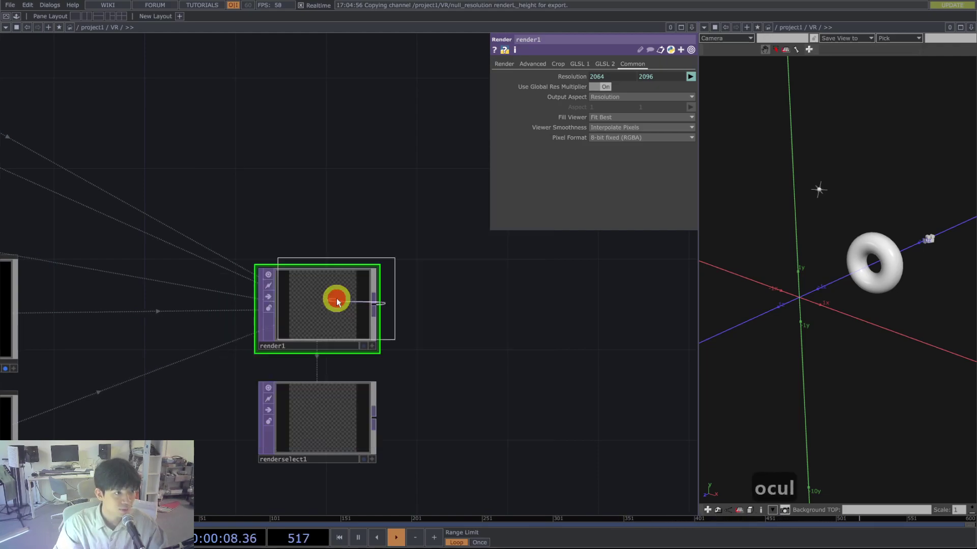
left_click(535, 312)
Connect renderselect1 to the Right Eye Render input of the Oculus Rift TOP
left_click(373, 418)
left_click(481, 327)
scroll(475, 308, "up", 2)
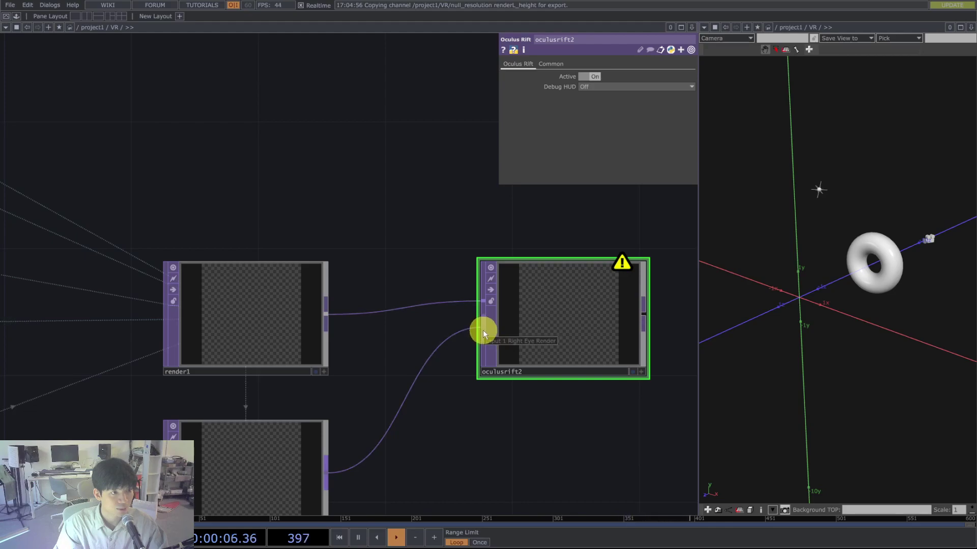
Duplicate the oculusrift1 CHOP below the original and set the copy's Output to Left Projection Matrix
left_click_drag(531, 450, 609, 312)
scroll(593, 330, "down", 5)
left_click_drag(430, 423, 584, 300)
left_click_drag(426, 362, 315, 377)
left_click_drag(263, 358, 451, 370)
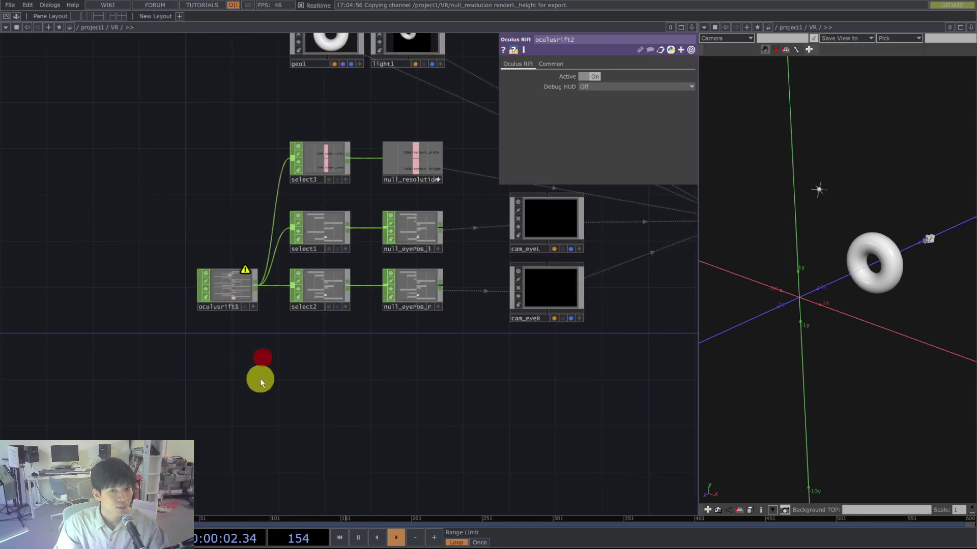
left_click(244, 279)
scroll(197, 392, "up", 4)
key("ctrl+c")
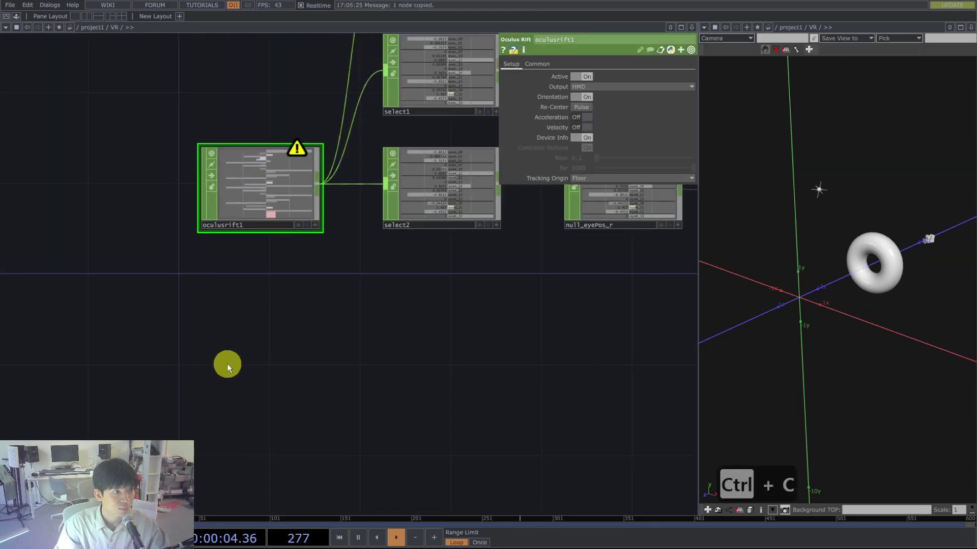
key("ctrl+v")
left_click_drag(249, 294, 244, 359)
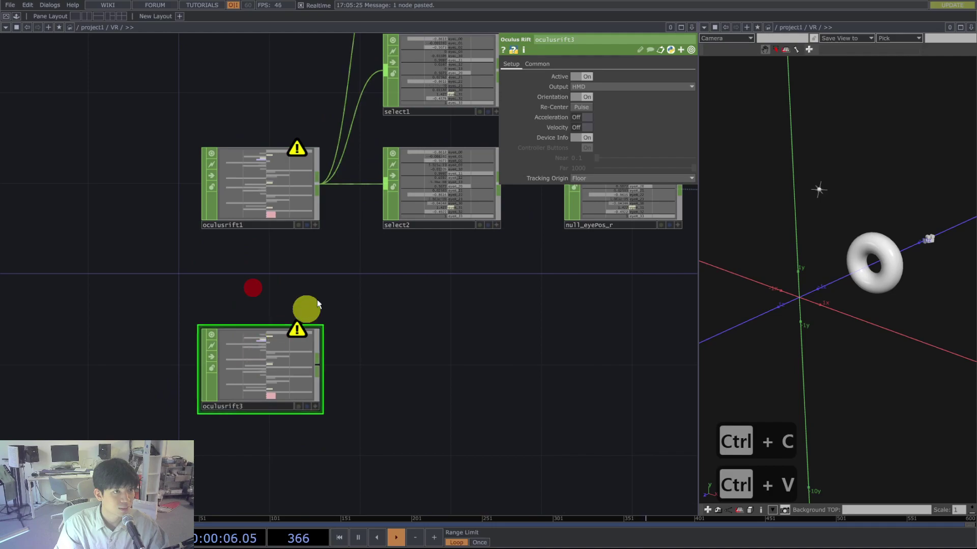
left_click(605, 86)
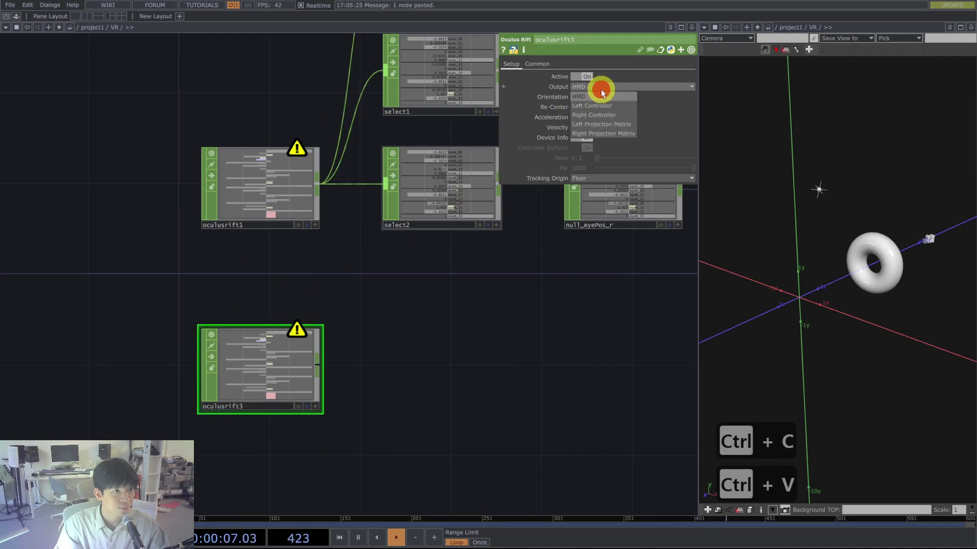
left_click(613, 128)
Duplicate the left projection matrix Oculus Rift CHOP and set the copy's Output to Right Projection Matrix
left_click_drag(377, 366, 438, 271)
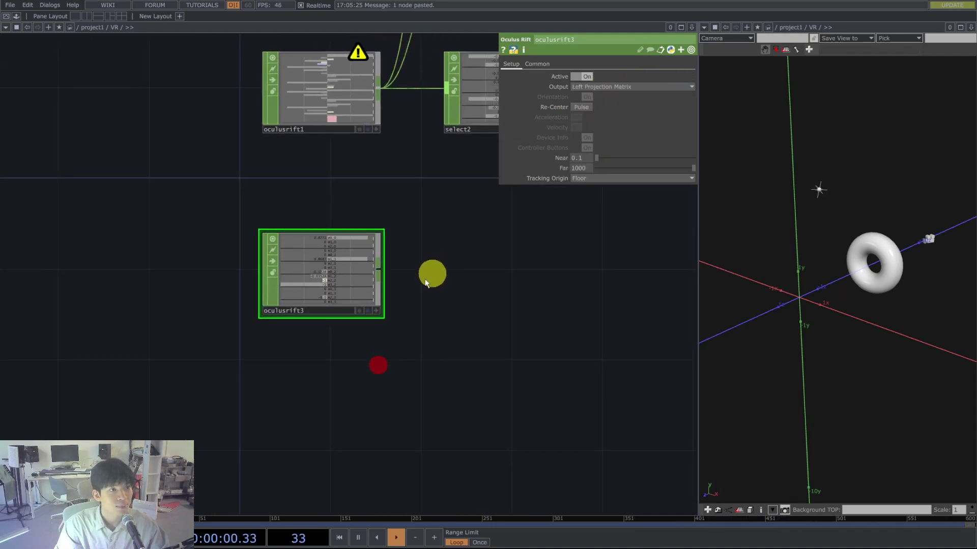
key("ctrl+c")
key("ctrl+v")
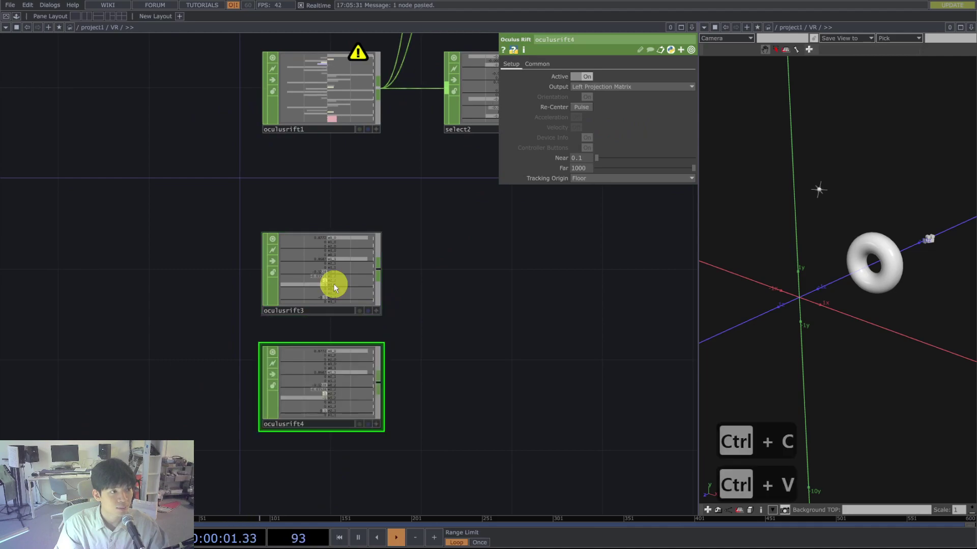
left_click(614, 87)
left_click(611, 133)
Append a Null CHOP to each of the two projection matrix Oculus Rift CHOPs
left_click_drag(527, 365, 287, 403)
left_click(139, 316)
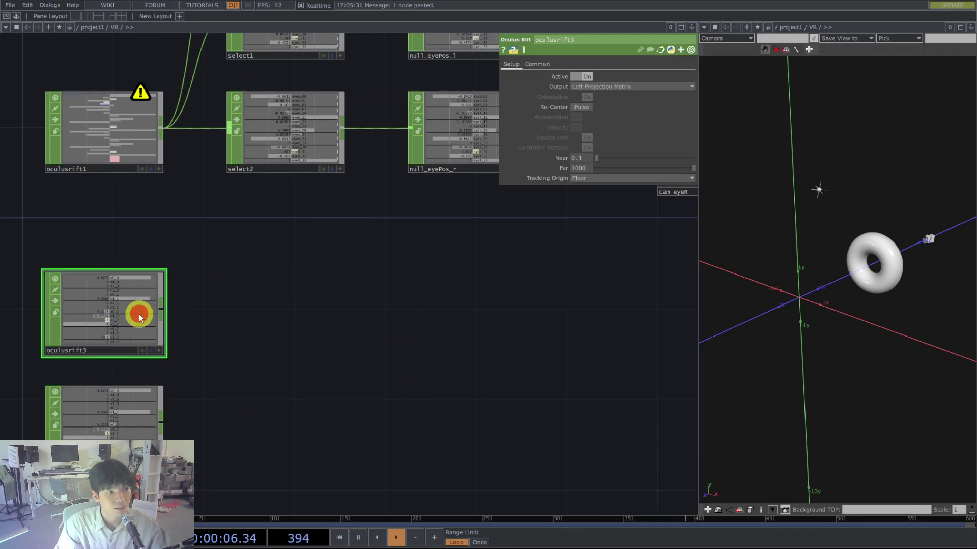
key("alt+n")
left_click(480, 305)
left_click(65, 421)
key("alt+n")
left_click(468, 440)
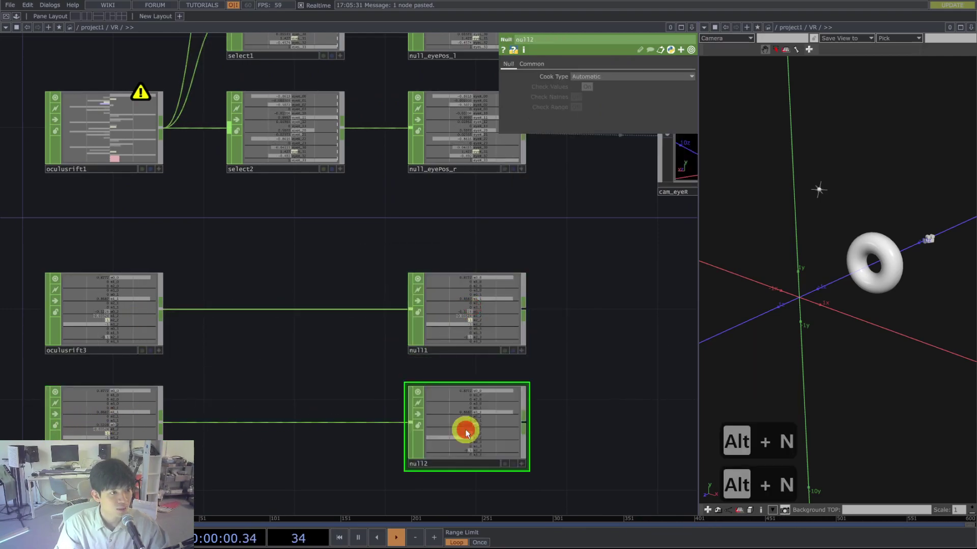
Rename the Null CHOP after the left projection matrix to null_projMatrix_l
left_click(457, 351)
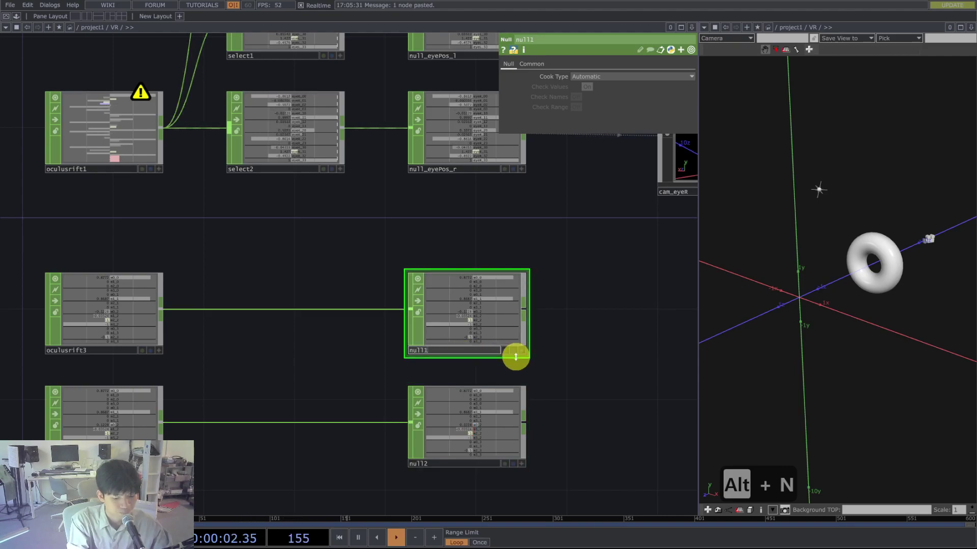
key("BackSpace")
type("_p")
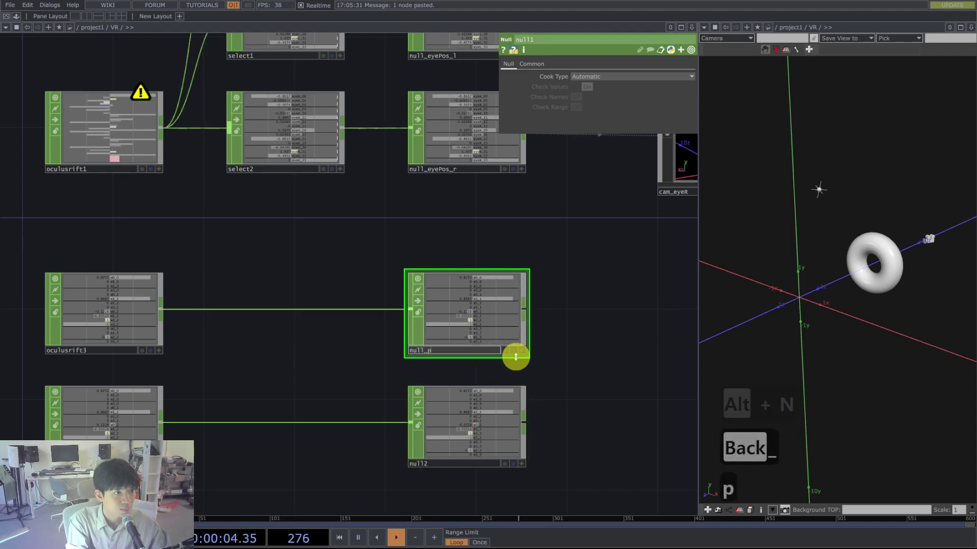
type("rojMatric")
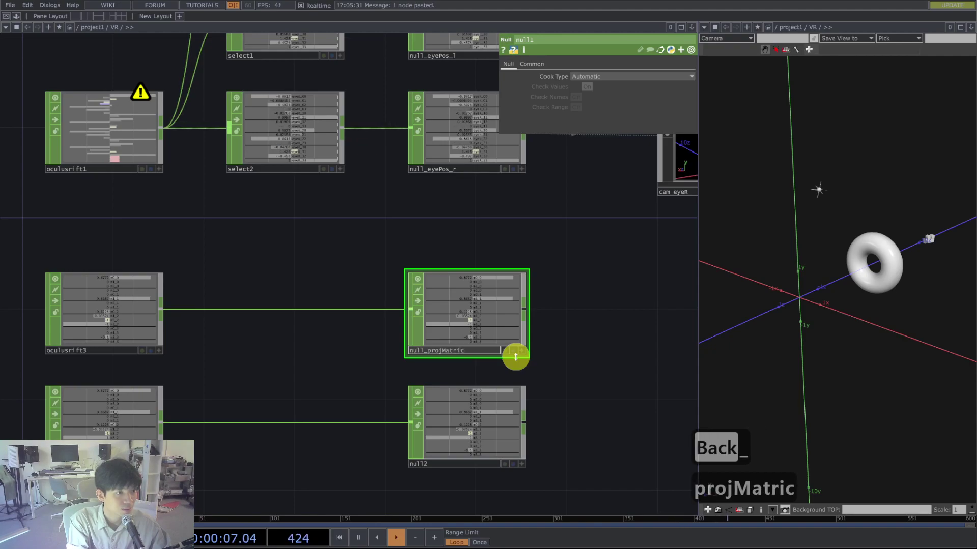
key("BackSpace")
type("x_1")
key("Return")
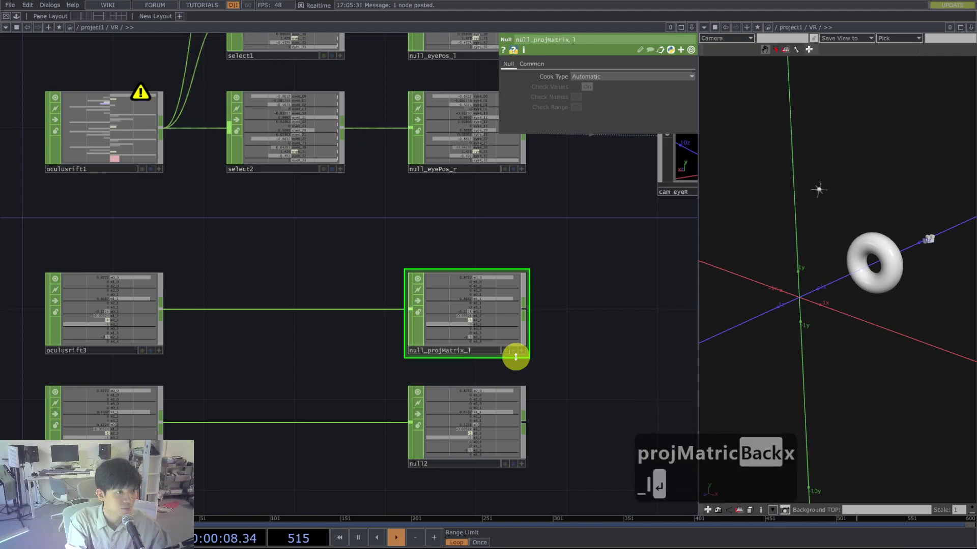
Rename the Null CHOP after the right projection matrix to null_projMatrix_r, reusing the left Null's name
left_click(474, 351)
key("ctrl+a")
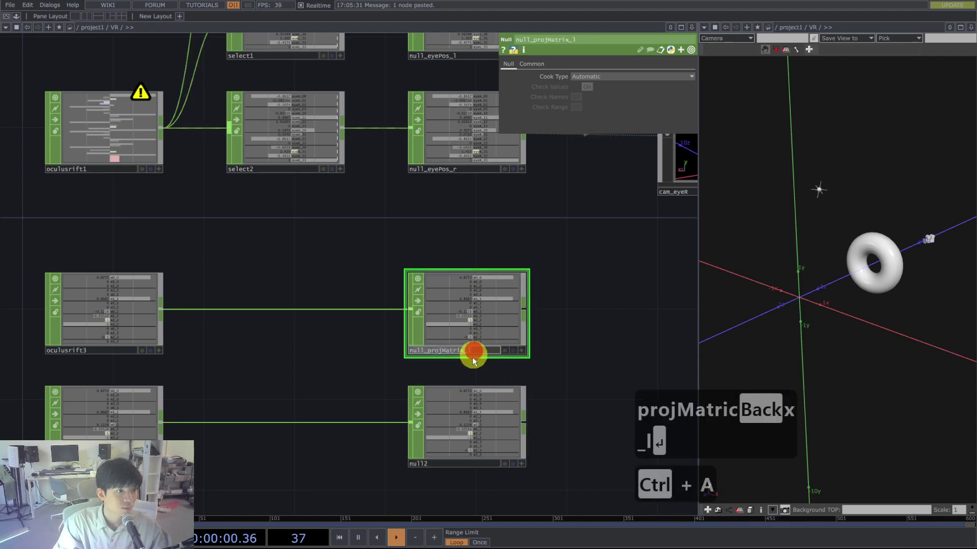
key("ctrl+c")
left_click(434, 465)
key("ctrl+a")
key("ctrl+v")
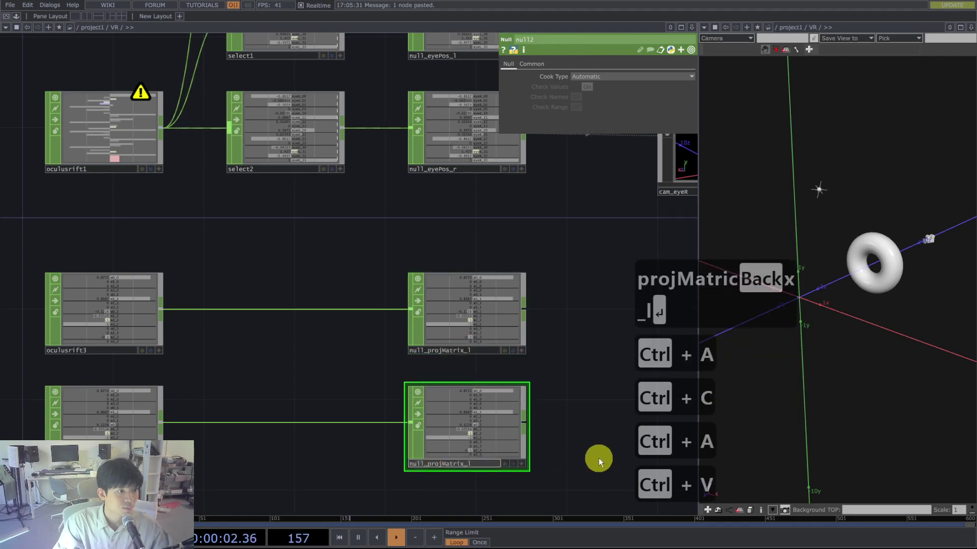
key("BackSpace")
type("r")
left_click(598, 459)
Set the Projection of cam_eyeL to Custom Projection Matrix and assign null_projMatrix_l as its projection matrix
left_click_drag(593, 373, 392, 480)
scroll(430, 432, "down", 3)
left_click(500, 195)
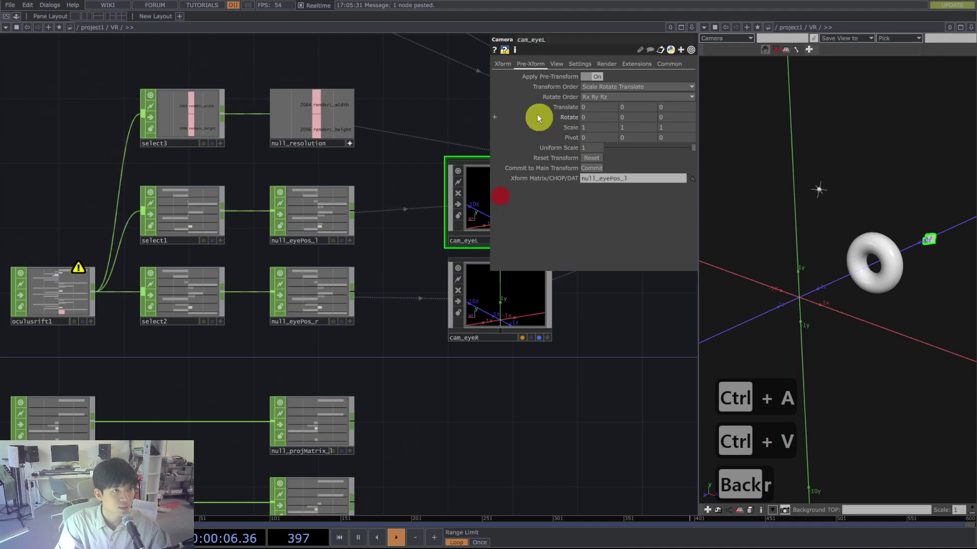
left_click(557, 63)
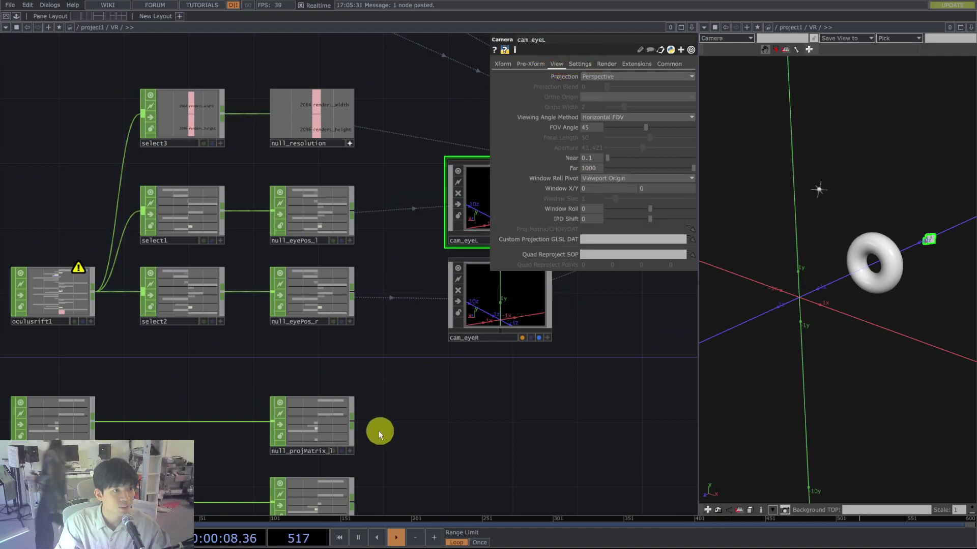
mouse_move(321, 431)
left_mouse_down()
mouse_move(443, 304)
mouse_move(585, 270)
mouse_move(306, 405)
mouse_move(327, 436)
mouse_move(297, 444)
mouse_move(312, 440)
left_mouse_up()
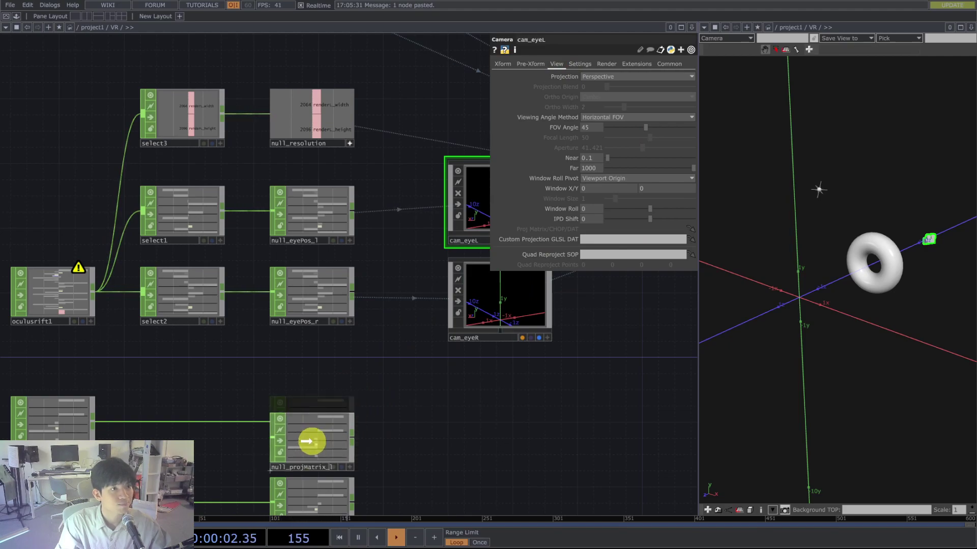
left_click(580, 64)
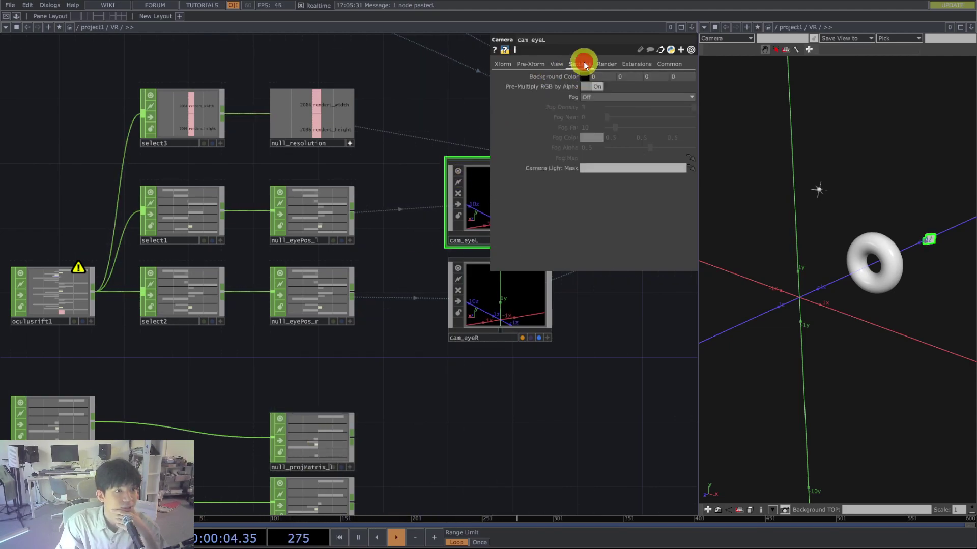
left_click(607, 63)
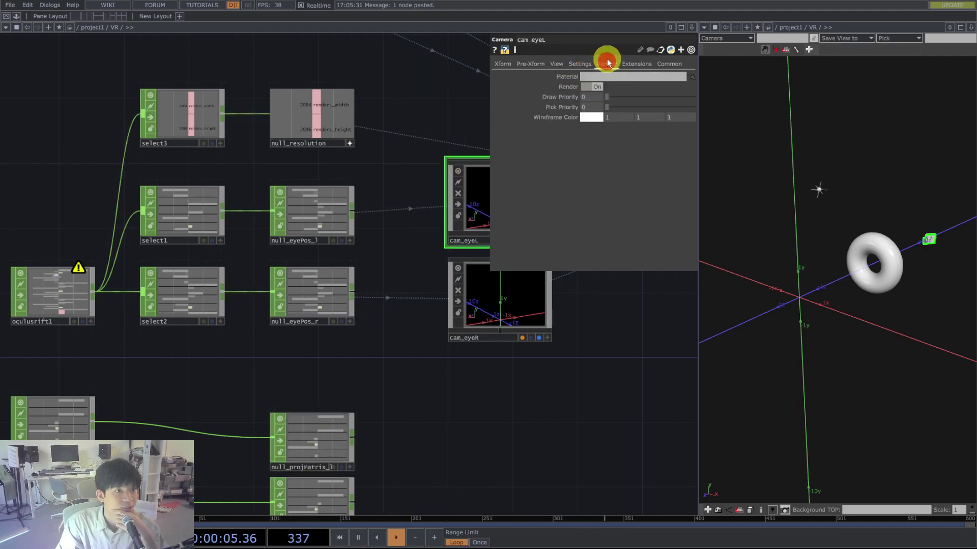
left_click(637, 64)
left_click(557, 65)
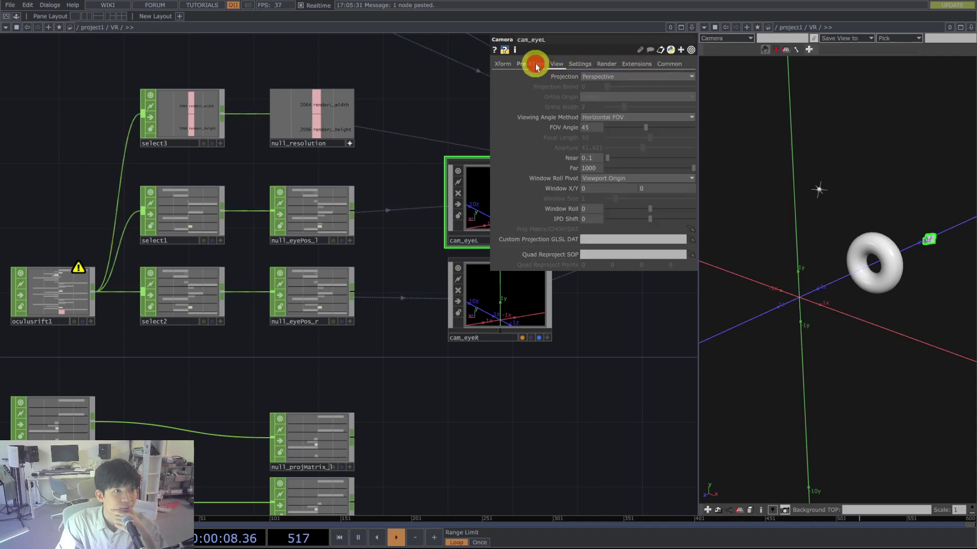
left_click(536, 65)
left_click(556, 63)
left_click(600, 76)
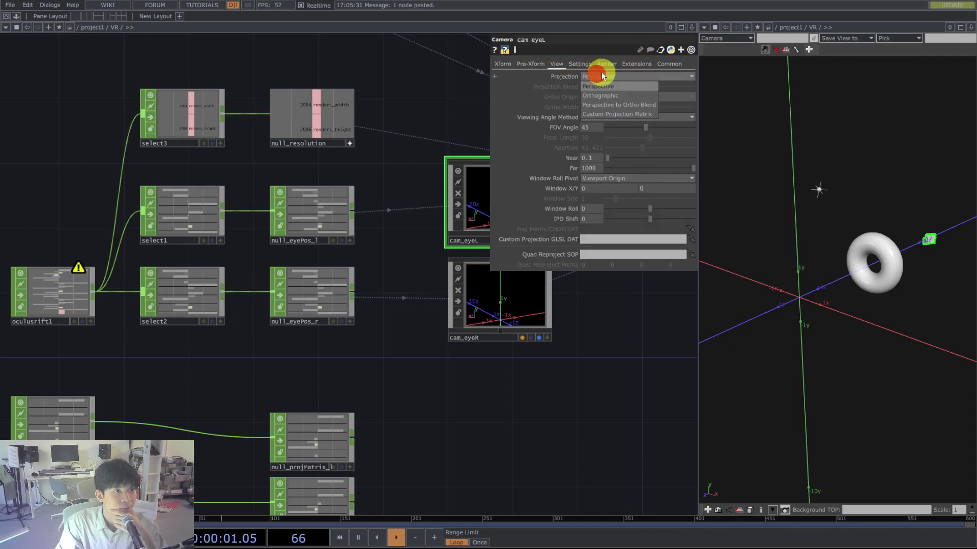
left_click(646, 114)
left_click_drag(410, 371, 444, 311)
left_click_drag(363, 377, 590, 230)
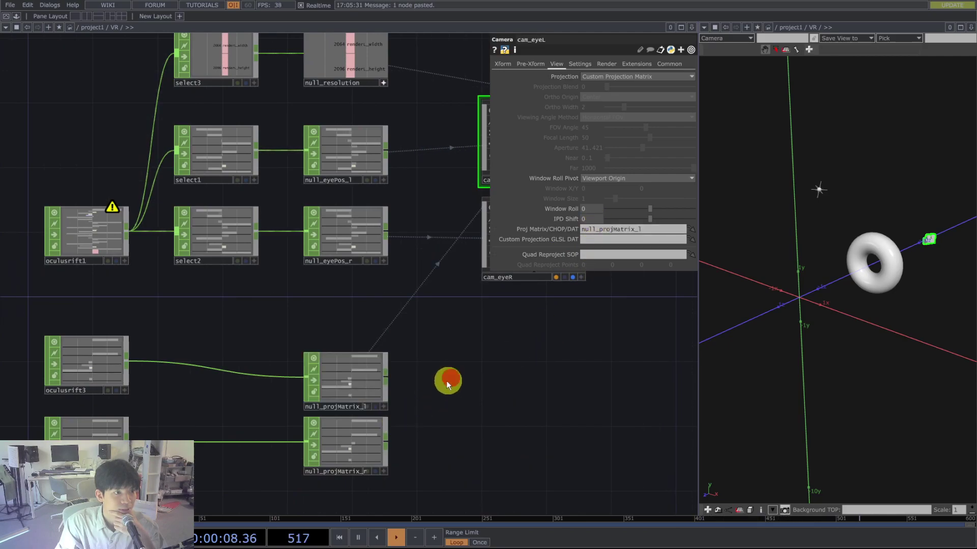
Set the Projection of cam_eyeR to Custom Projection Matrix and assign null_projMatrix_r as its projection matrix
left_click_drag(450, 379, 343, 411)
left_click(448, 285)
left_click(558, 65)
left_click(606, 76)
left_click(593, 119)
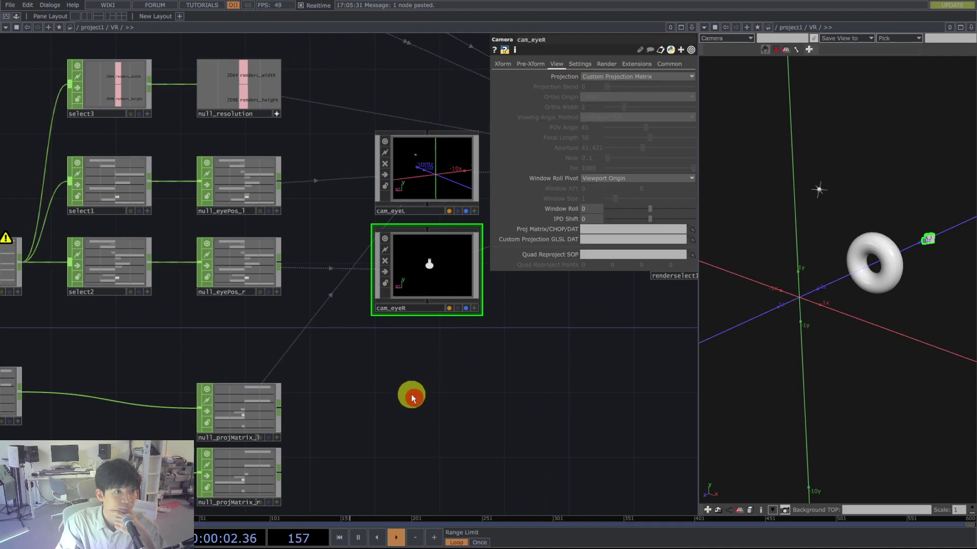
left_click_drag(414, 399, 436, 343)
mouse_move(259, 425)
left_mouse_down()
mouse_move(301, 392)
mouse_move(609, 228)
left_mouse_up()
Start saving the project and create a new folder named VR Tutorial for it
left_click_drag(501, 386, 290, 465)
left_click_drag(362, 288, 271, 311)
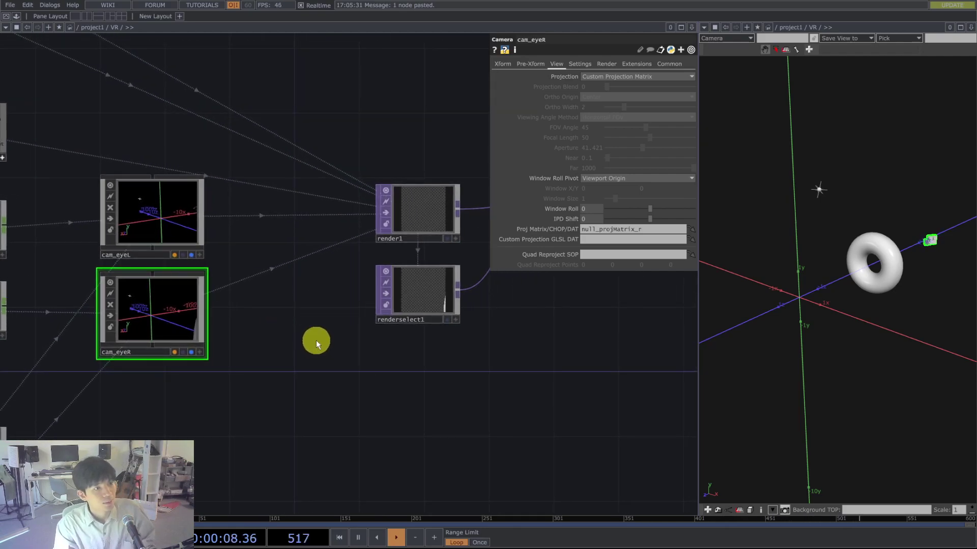
left_click_drag(357, 347, 317, 352)
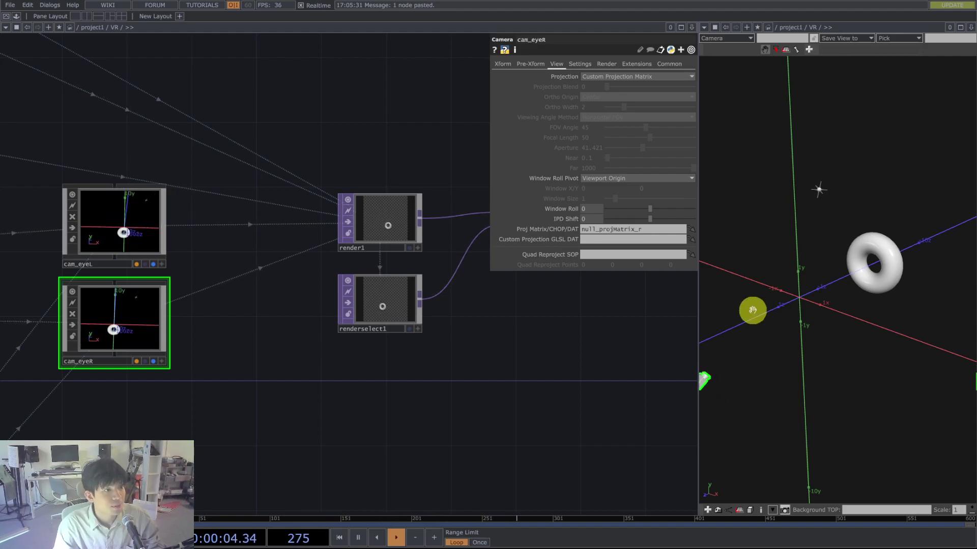
left_click_drag(520, 358, 539, 395)
key("ctrl+s")
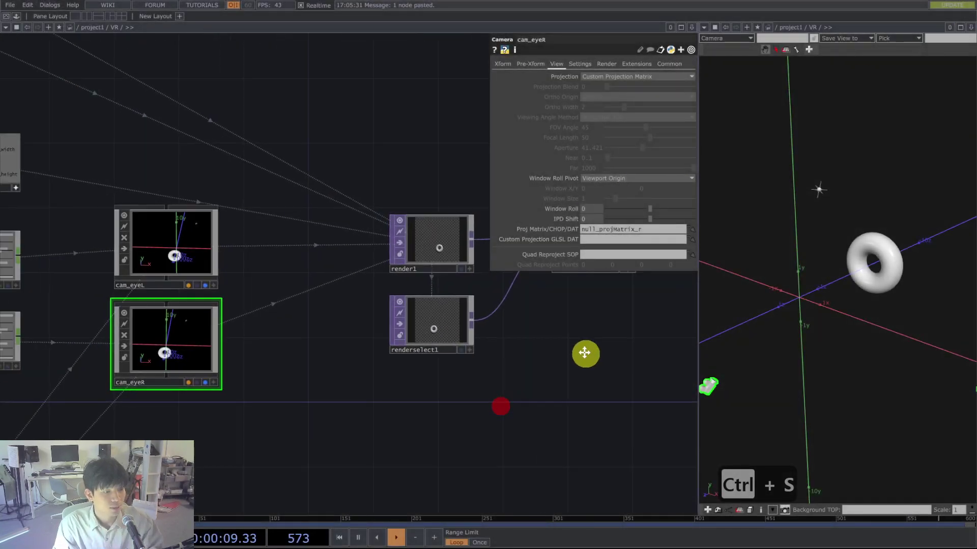
key("ctrl+s")
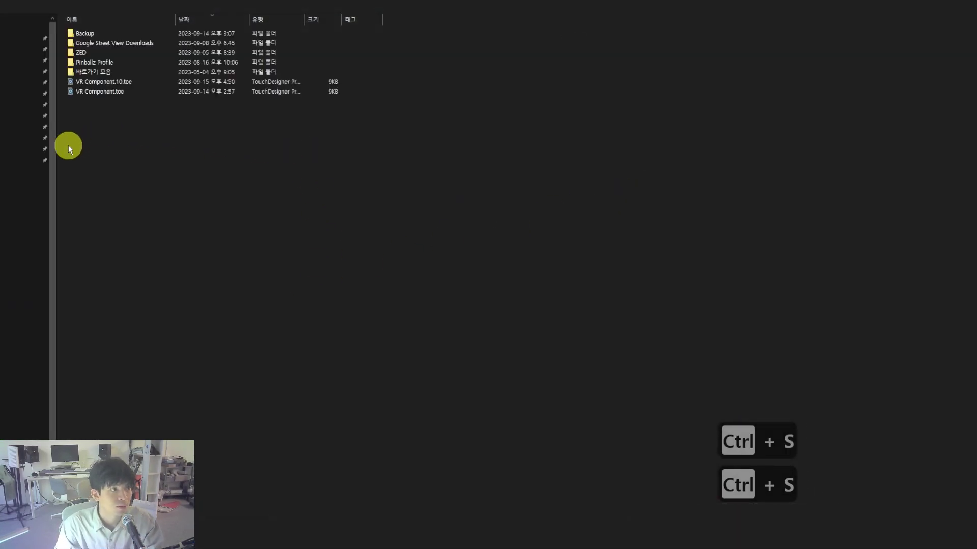
right_click(168, 148)
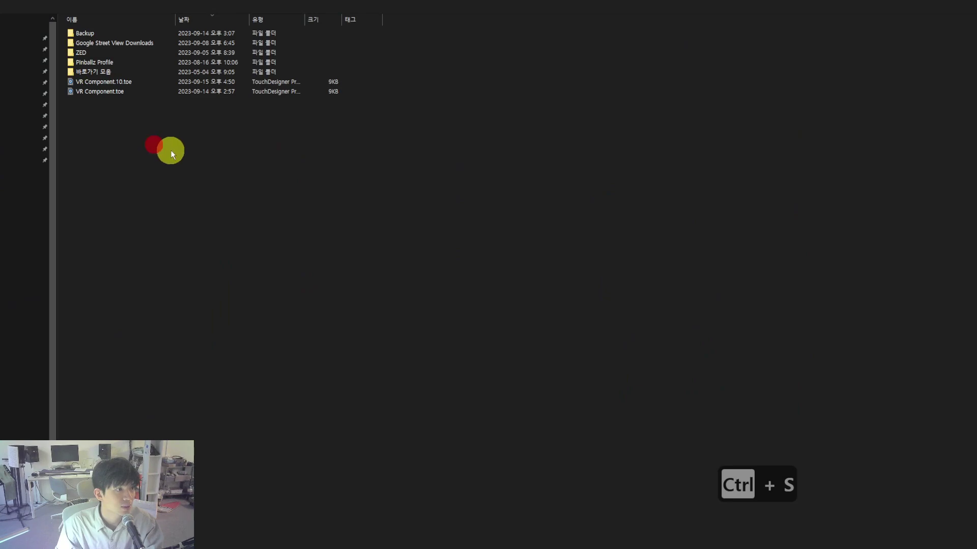
left_click(182, 151)
type("VR")
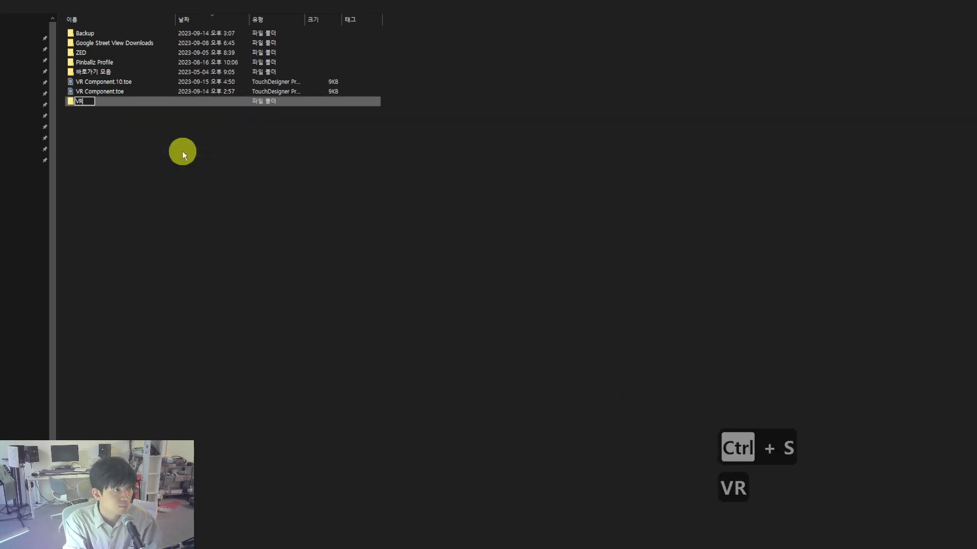
key("BackSpace")
type("Tutorial")
key("Return")
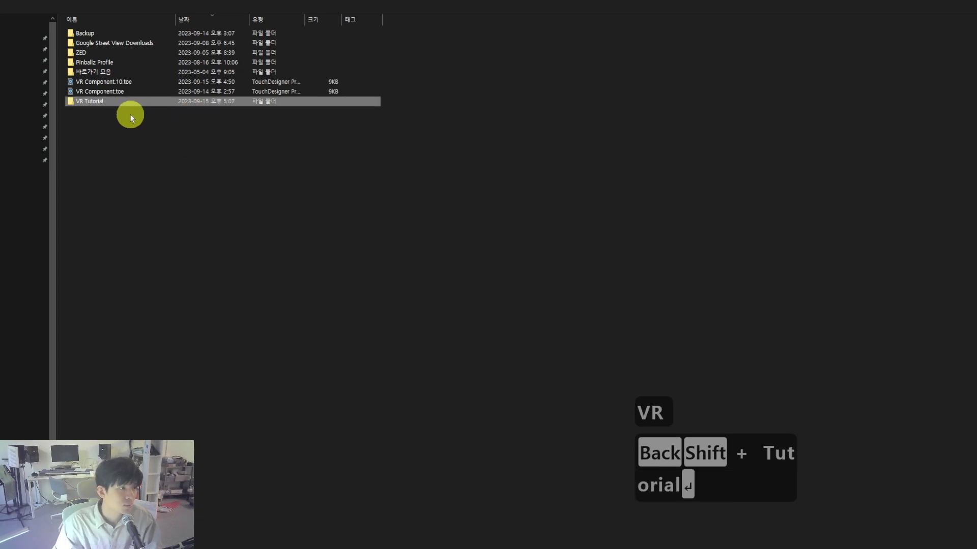
Save the project inside the VR Tutorial folder under the file name VR Tutorial
double_click(114, 104)
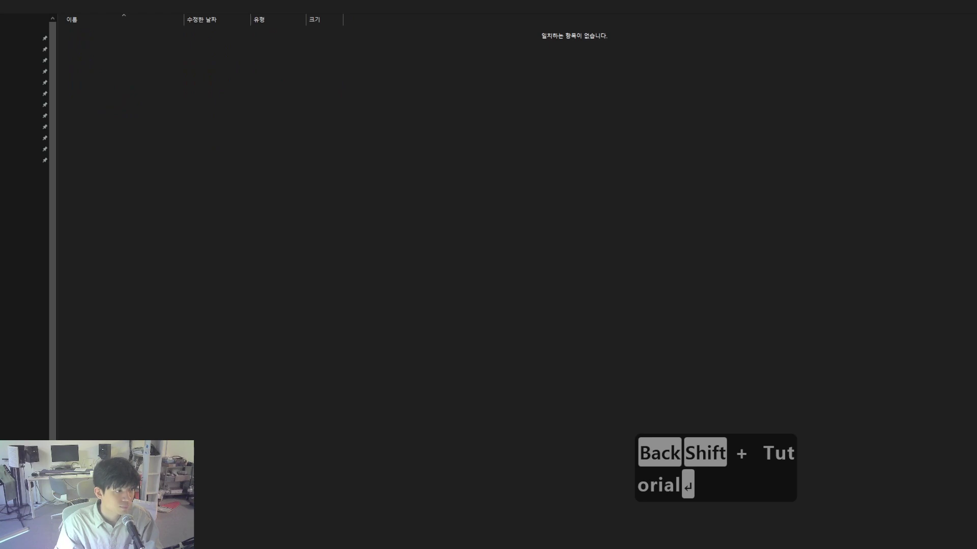
type("VR Tutorial")
key("Return")
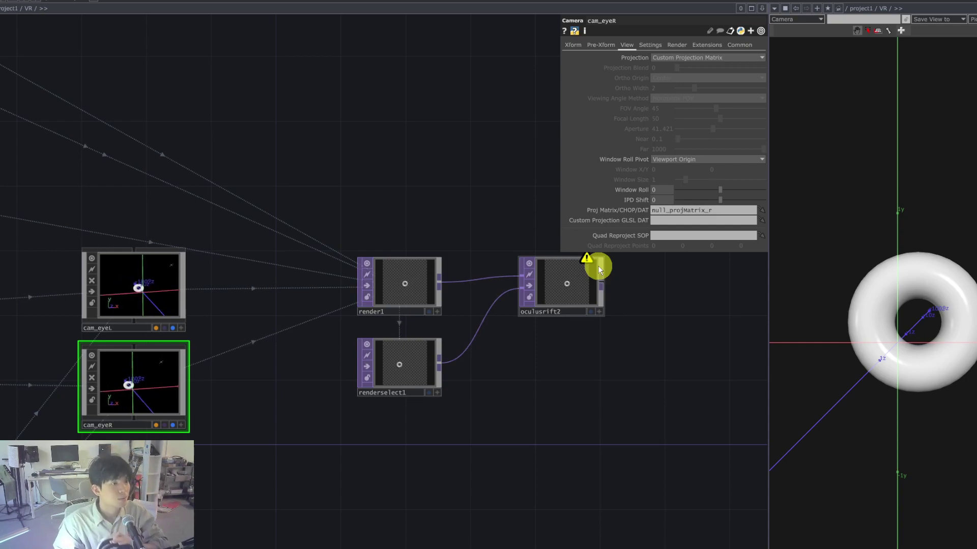
Examine the scene view, both eye renders and the pre-transform settings of cam_eyeR
left_click_drag(937, 408, 865, 411)
key("Hangul")
key("Hangul")
key("Hangul")
mouse_move(969, 423)
left_mouse_down()
mouse_move(917, 418)
mouse_move(955, 418)
left_mouse_up()
mouse_move(956, 418)
right_mouse_down()
mouse_move(848, 381)
mouse_move(883, 388)
mouse_move(867, 387)
right_mouse_up()
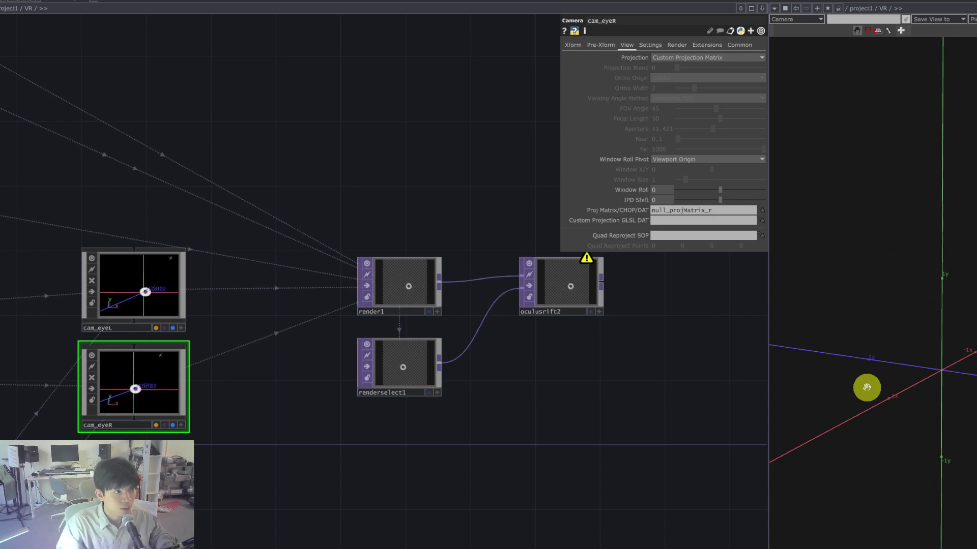
left_click(601, 45)
scroll(307, 360, "up", 2)
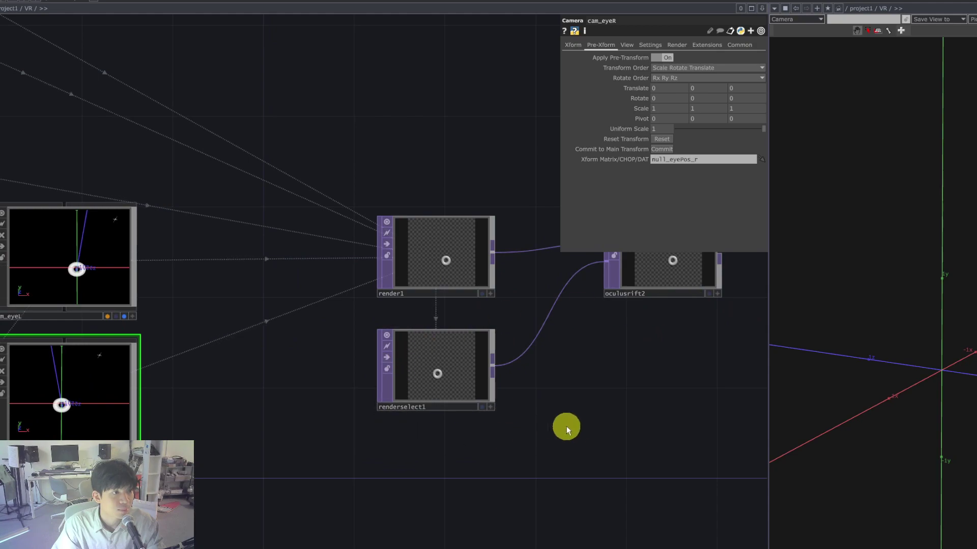
left_click_drag(606, 410, 588, 407)
Set the Z translation of cam_eyeL to 0 in its main transform
left_click(66, 253)
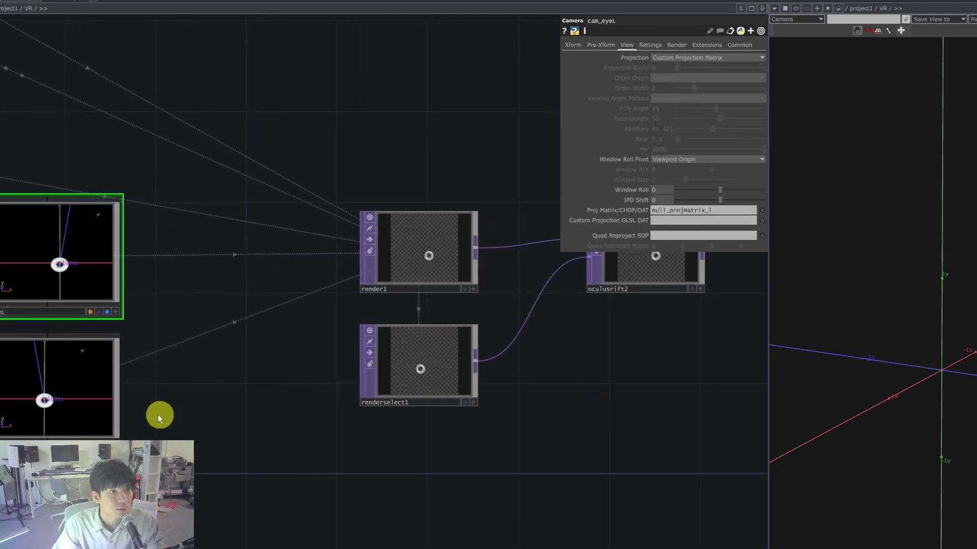
left_click(600, 45)
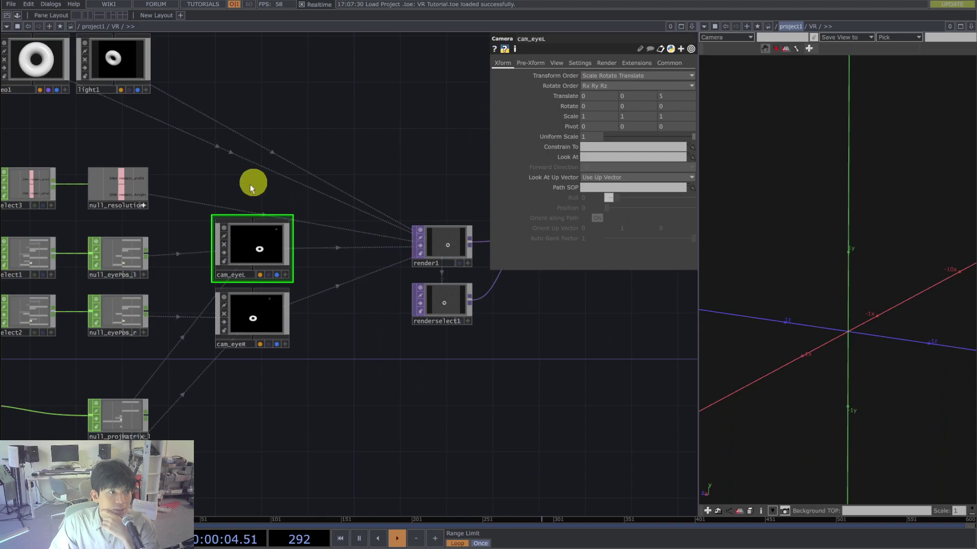
scroll(217, 219, "up", 2)
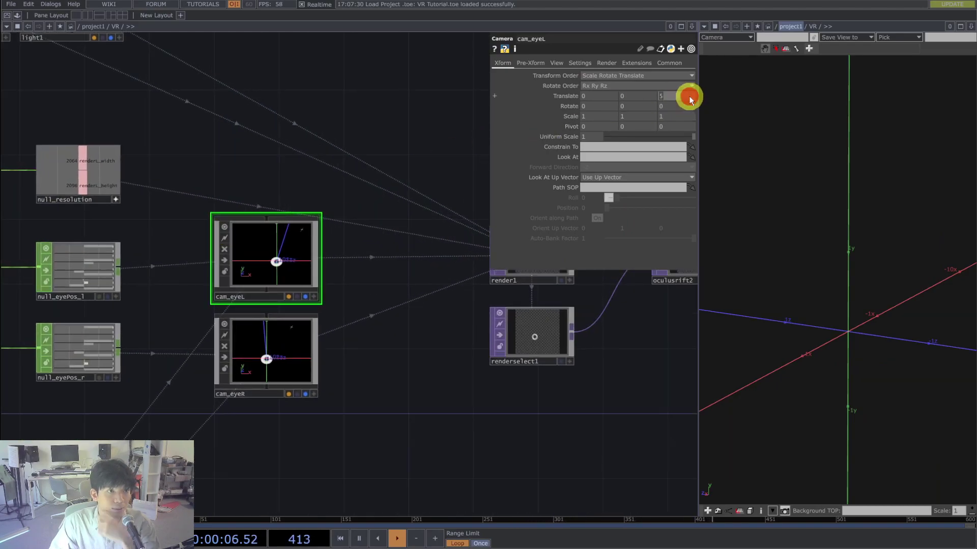
key("BackSpace")
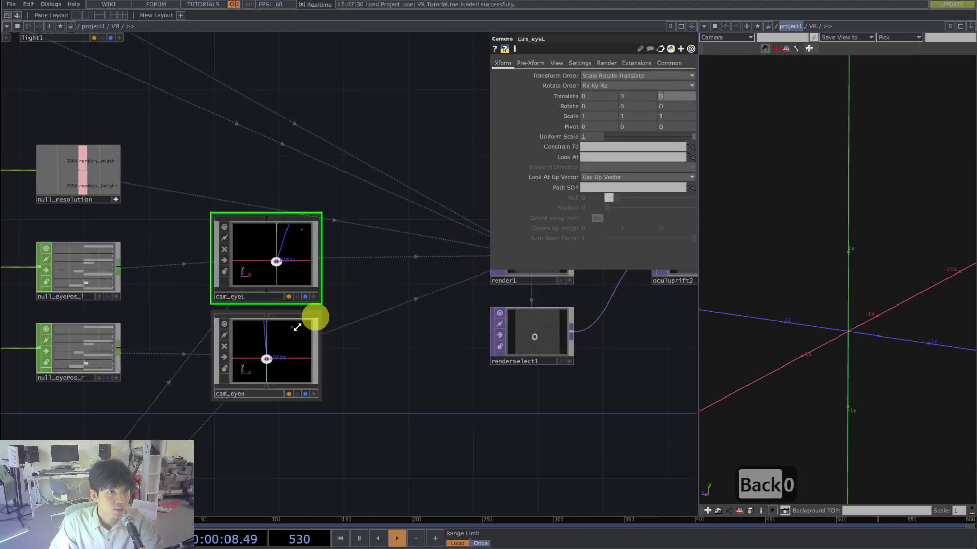
Set the Z translation of cam_eyeR to 0 in its main transform
left_click(284, 339)
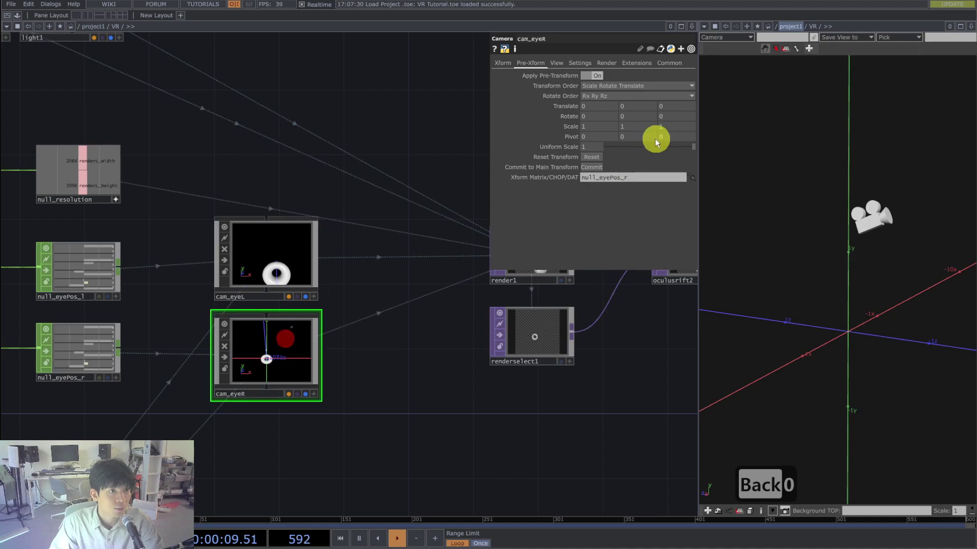
left_click(503, 63)
left_click(671, 95)
type("0")
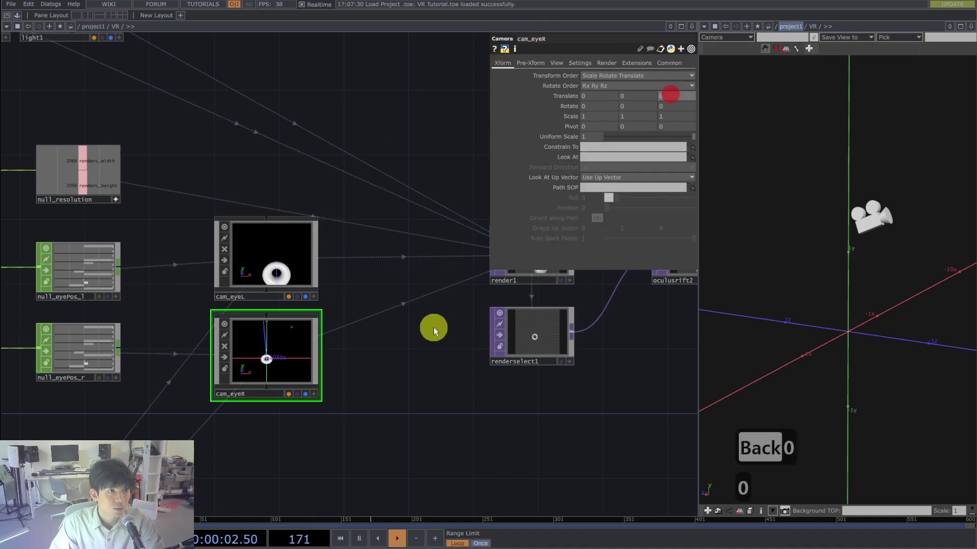
left_click(434, 329)
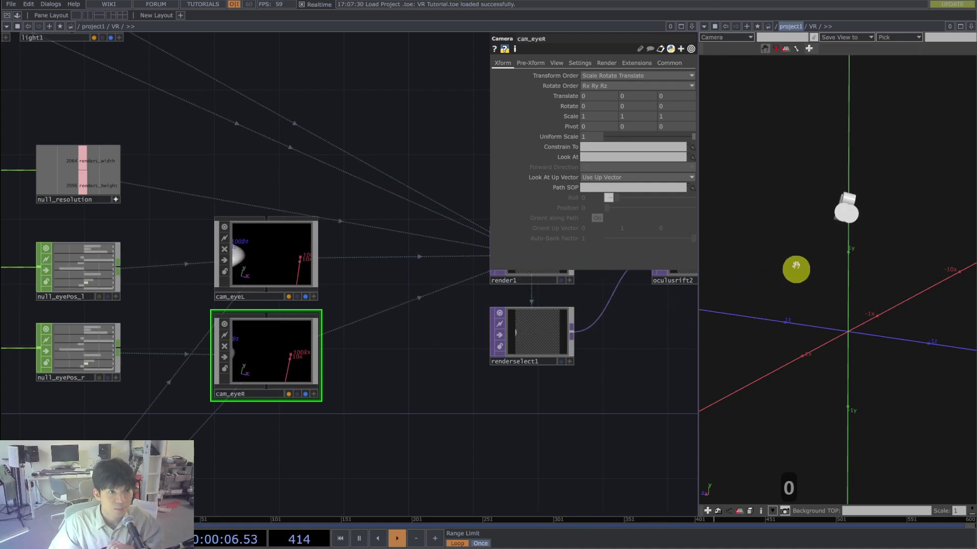
Save the project with both corrected eye cameras
left_click(293, 261)
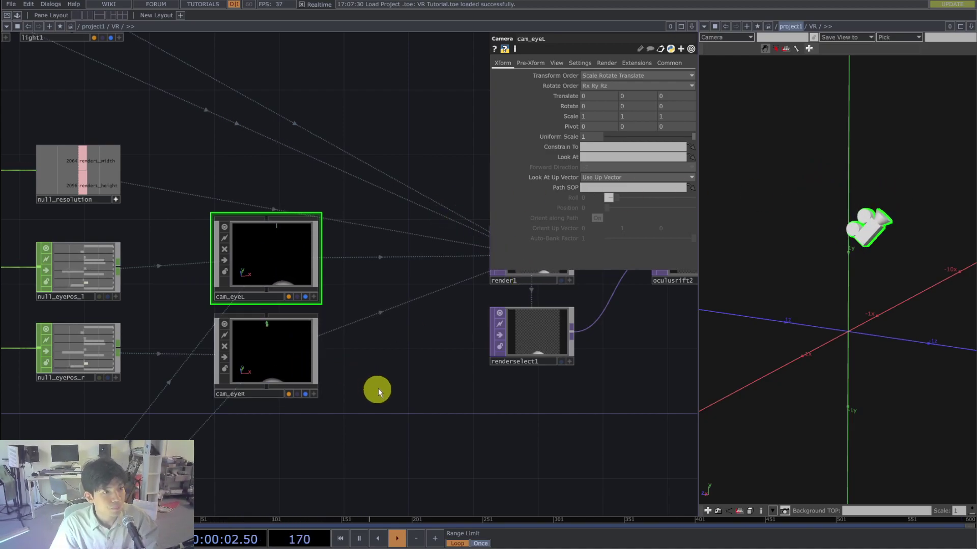
left_click_drag(375, 387, 404, 377)
key("ctrl+s")
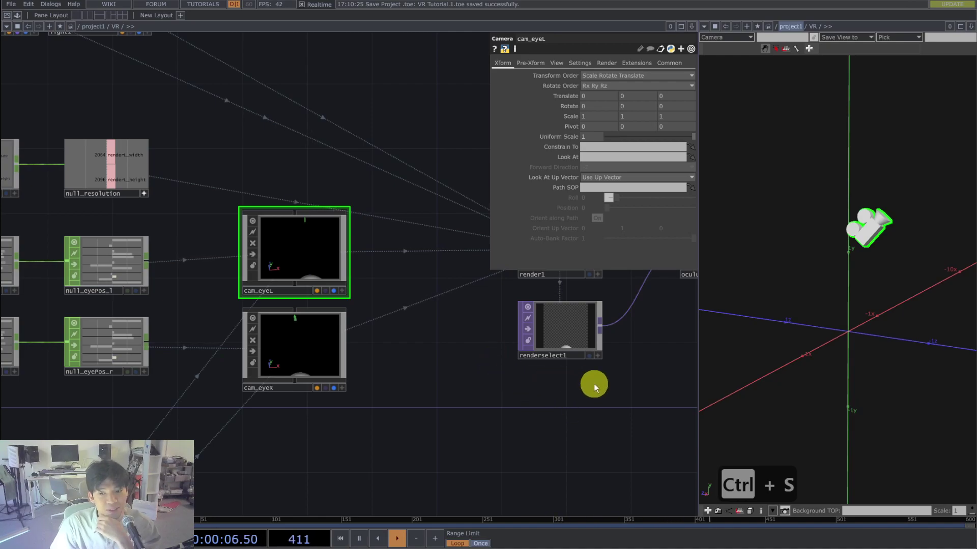
left_click_drag(382, 425, 482, 338)
scroll(482, 338, "down", 6)
scroll(365, 355, "up", 4)
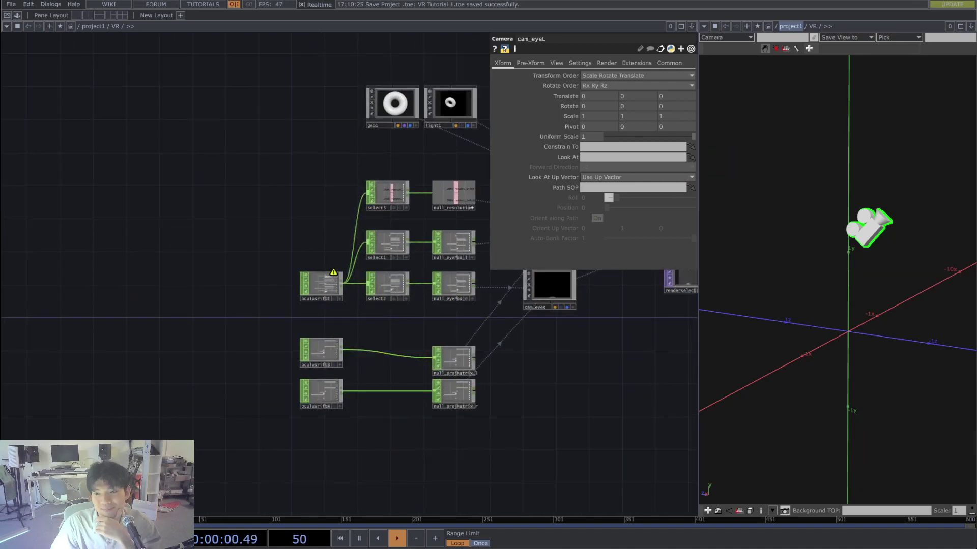